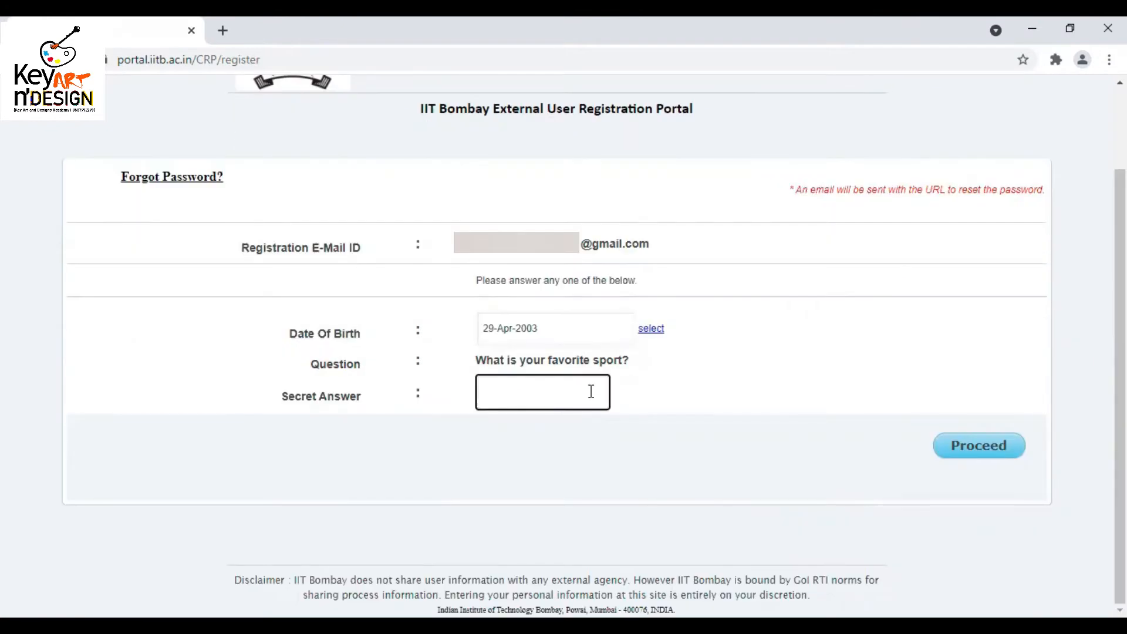
- Submit the secret answer and open the e-mailed reset link's Reset Password form
type("F")
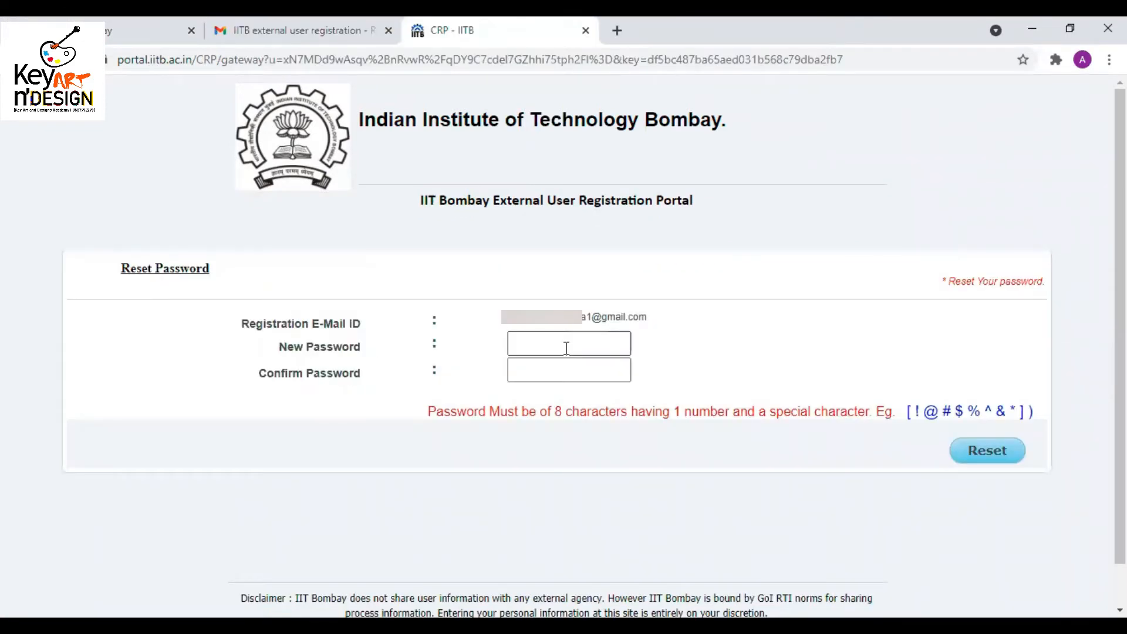
left_click(566, 348)
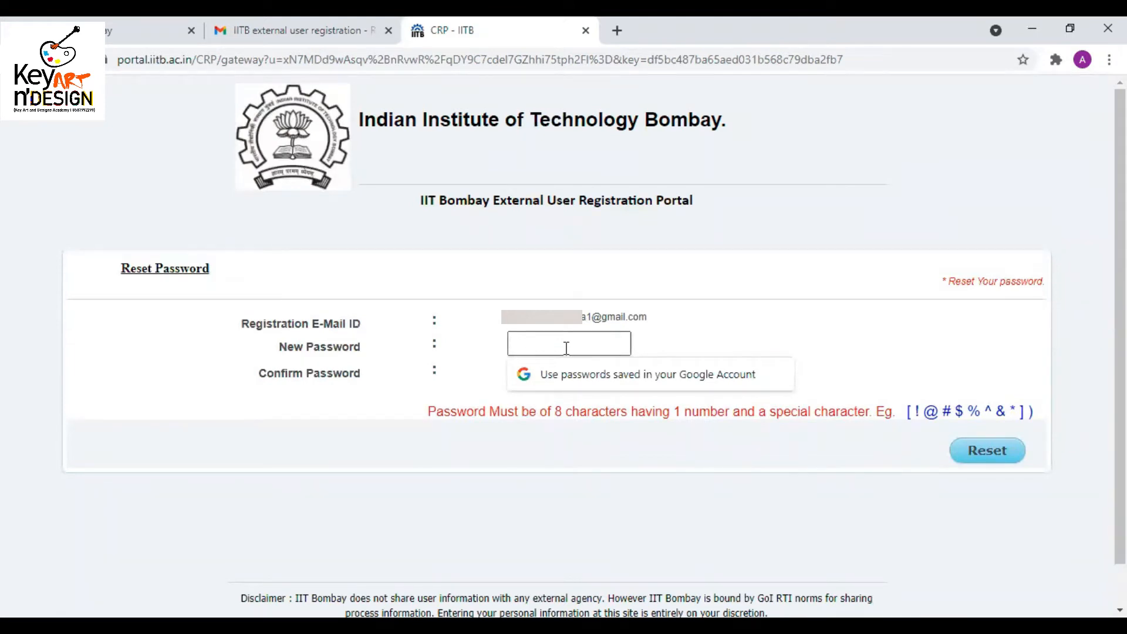
- Enter the new account password in both password fields and submit the reset
type("******")
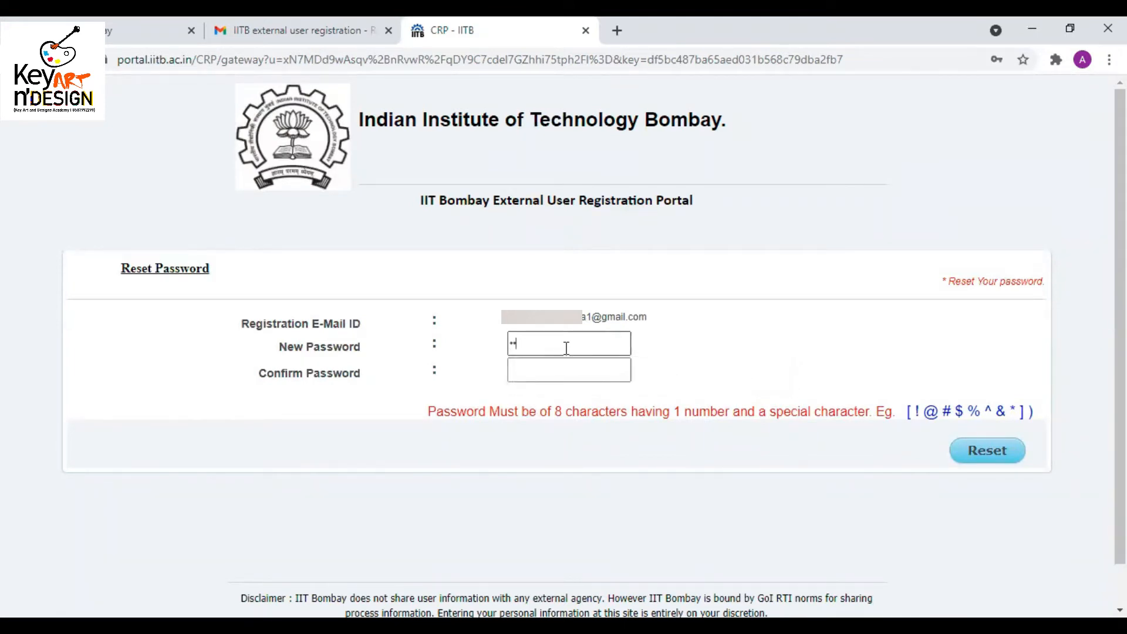
type("*****")
left_click(573, 368)
left_click(573, 368)
type("***********")
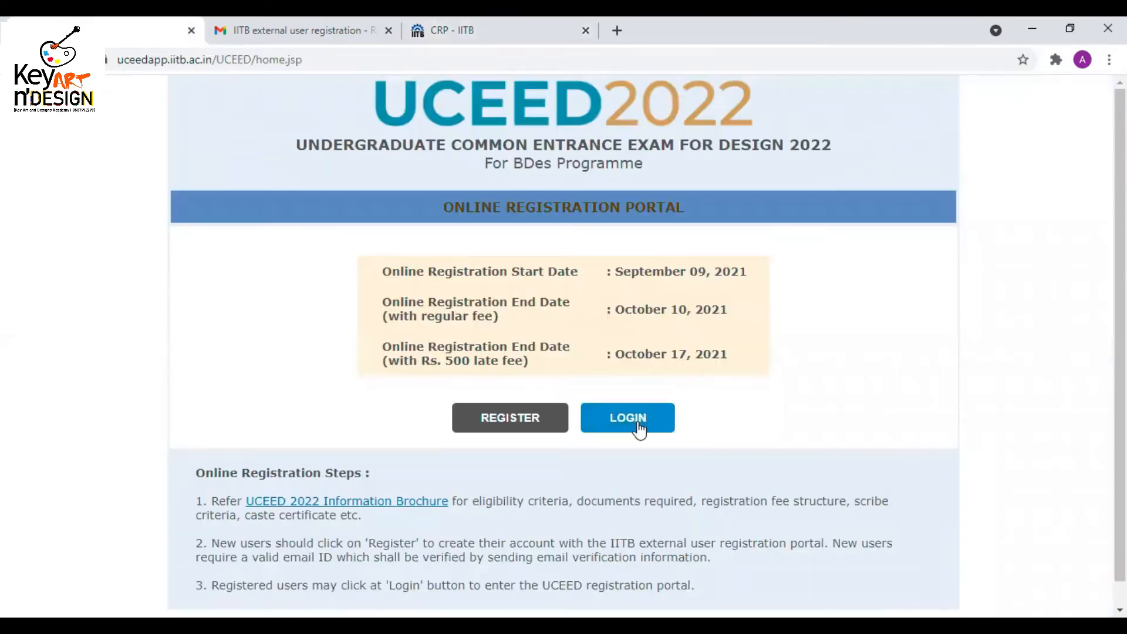
left_click(638, 430)
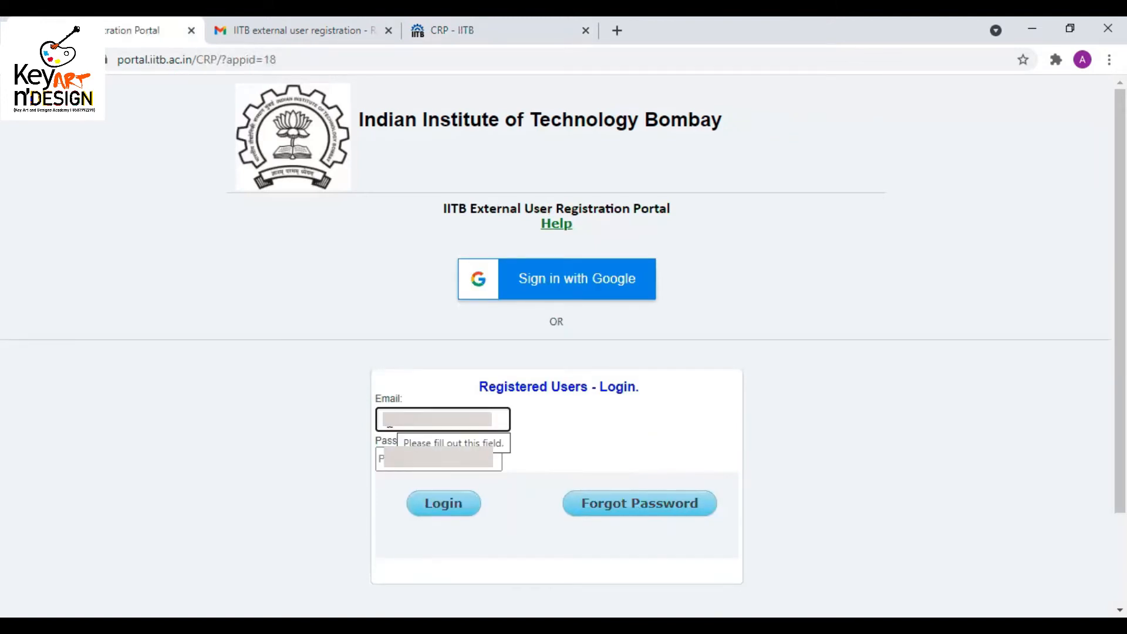
- Log in with the saved registration e-mail from autofill and the account password
left_click(390, 423)
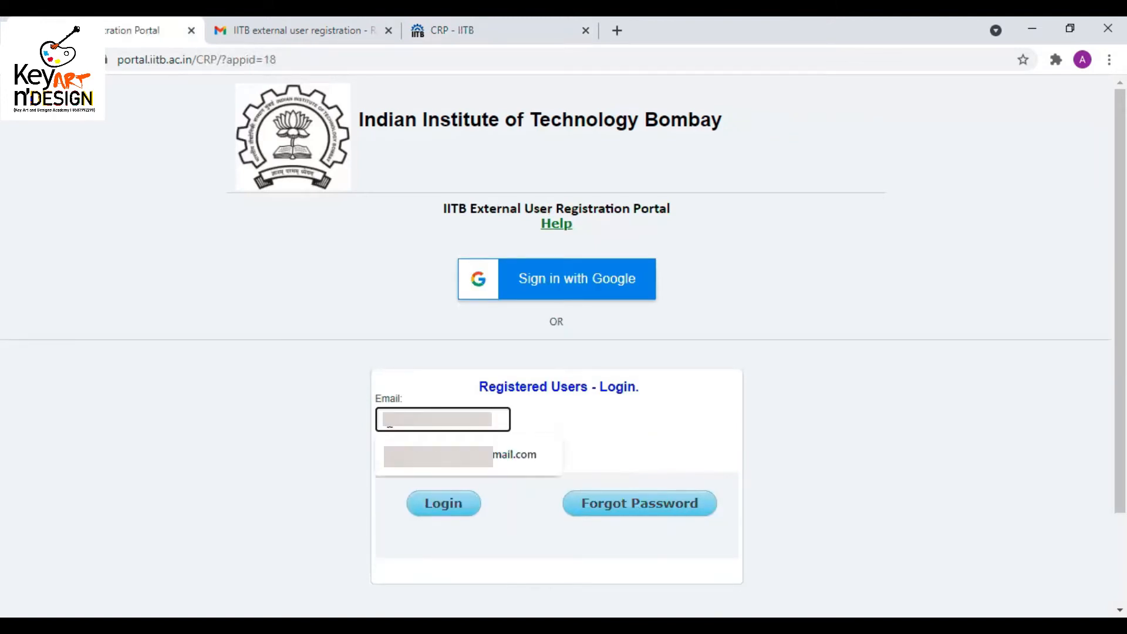
left_click(414, 461)
left_click(416, 460)
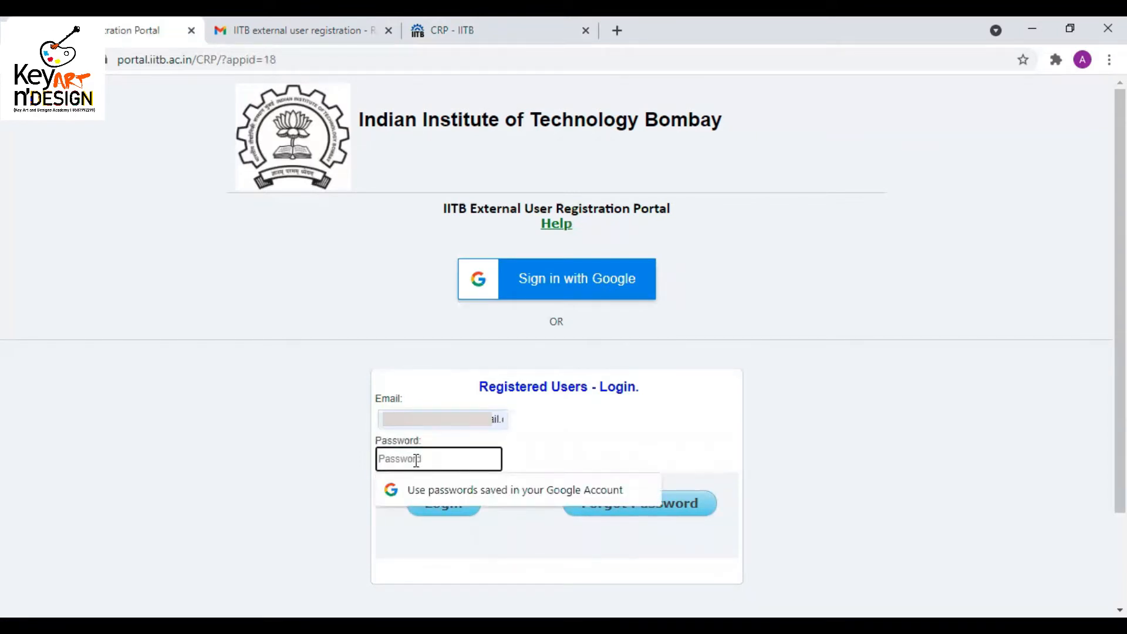
type("*")
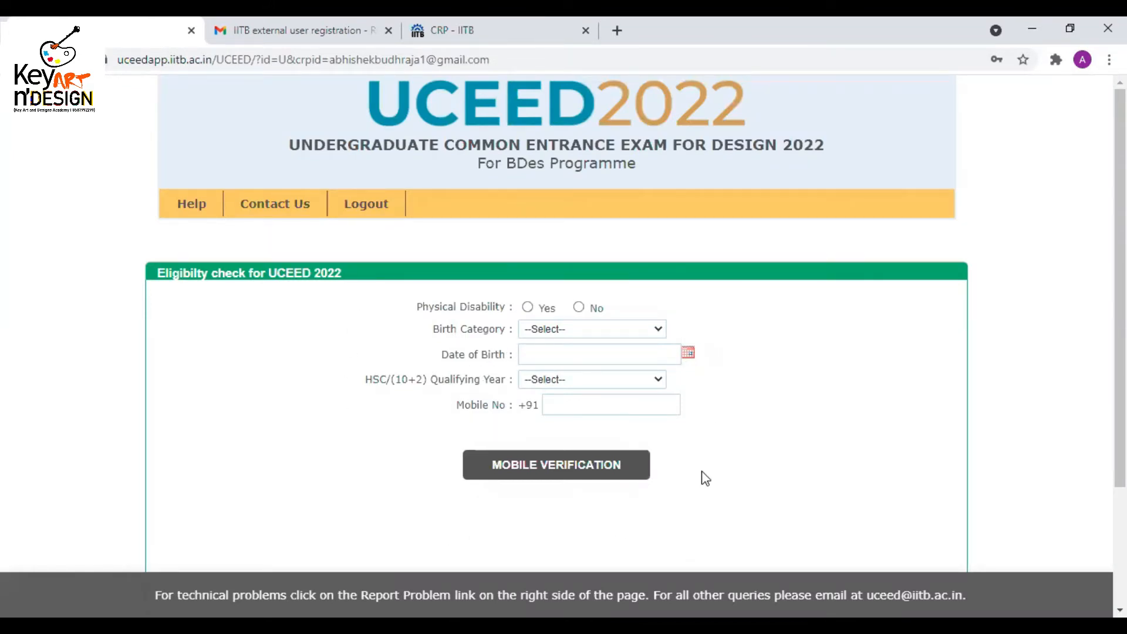
left_click(579, 308)
left_click(591, 333)
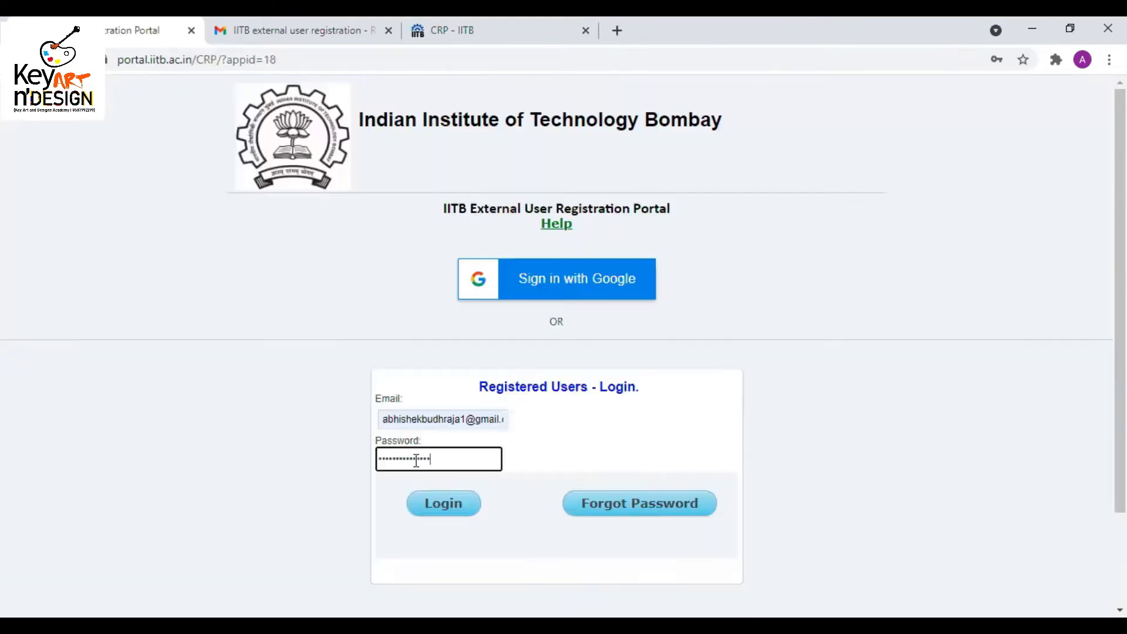
left_click(586, 358)
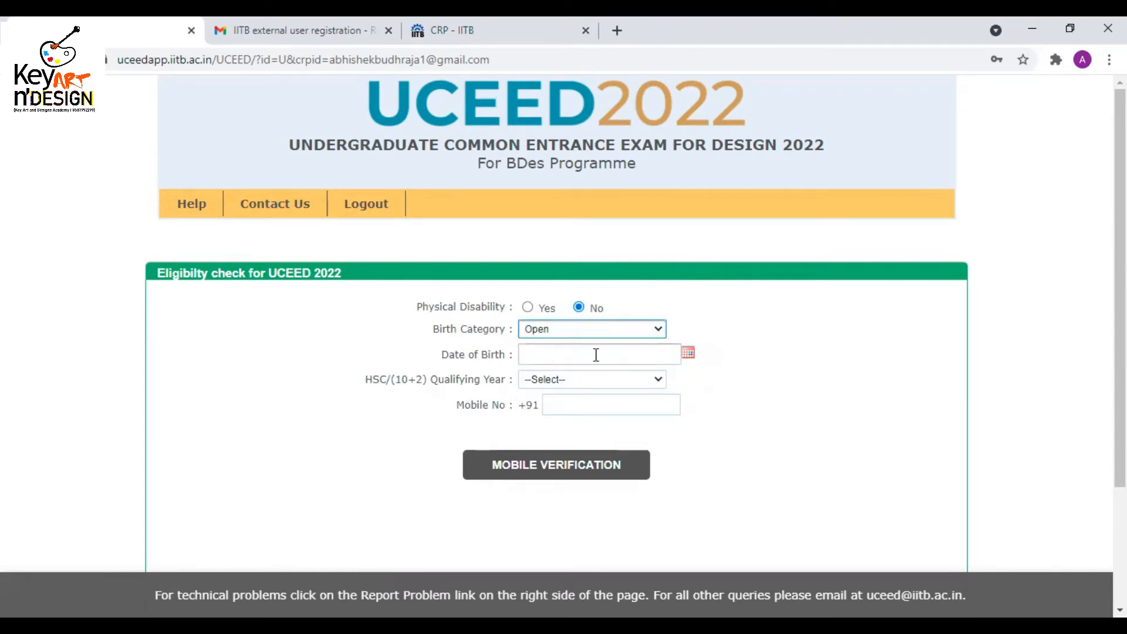
left_click(653, 355)
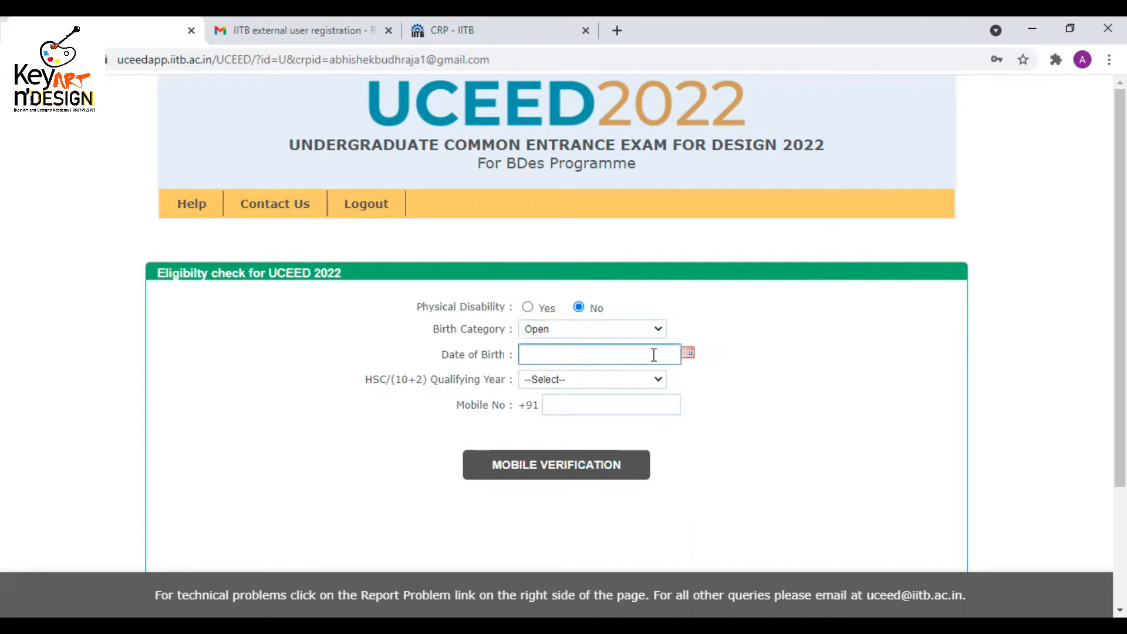
left_click(688, 354)
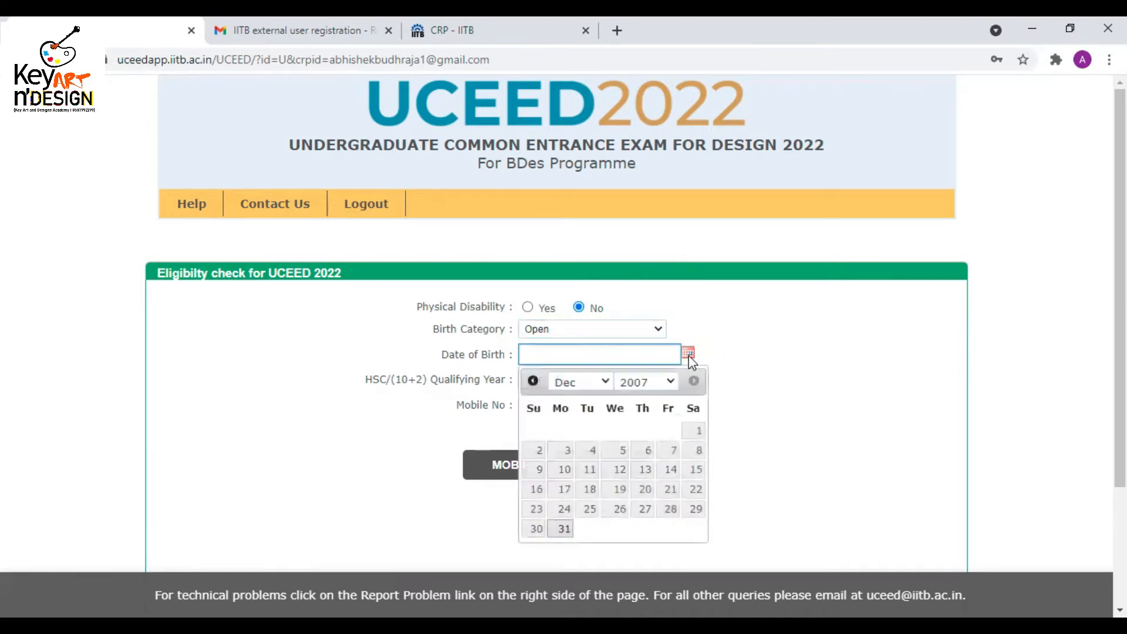
left_click(634, 383)
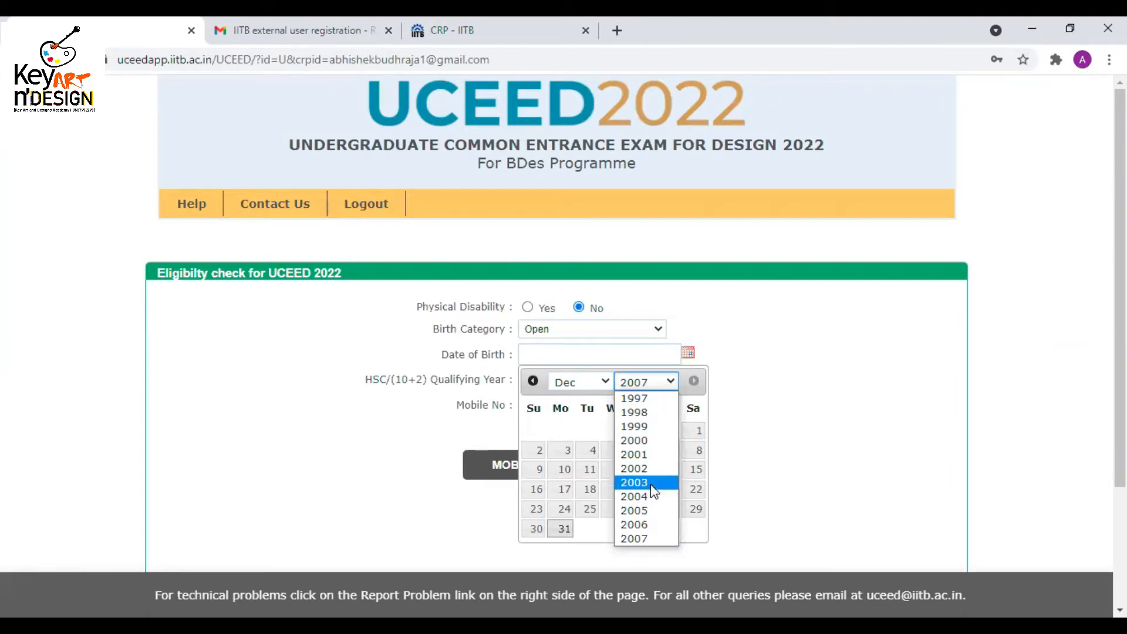
left_click(634, 482)
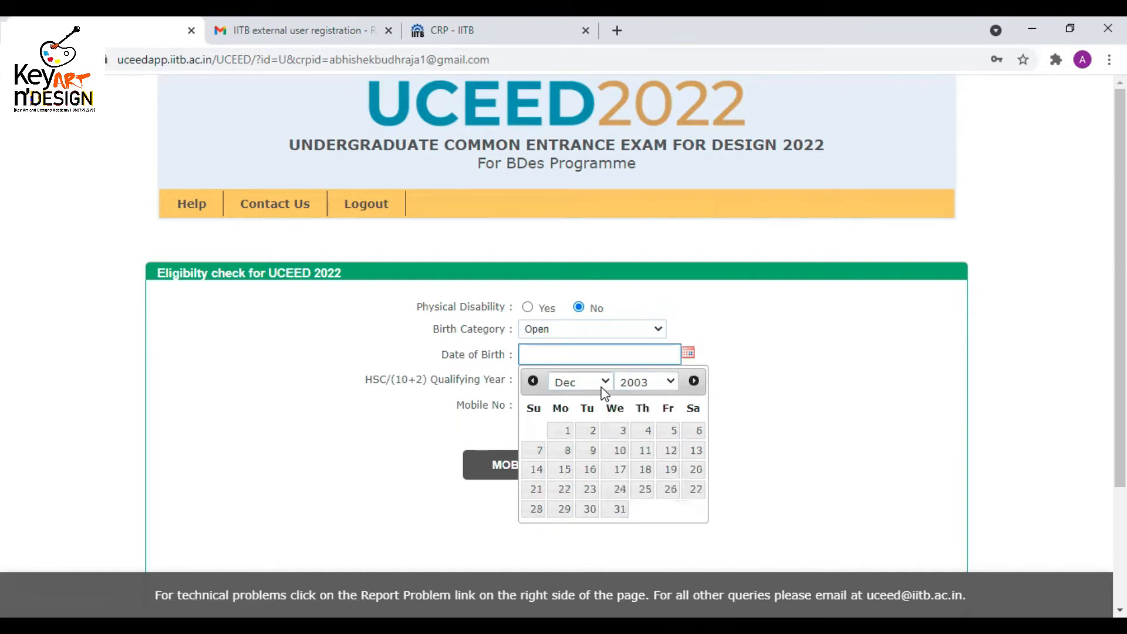
left_click(602, 385)
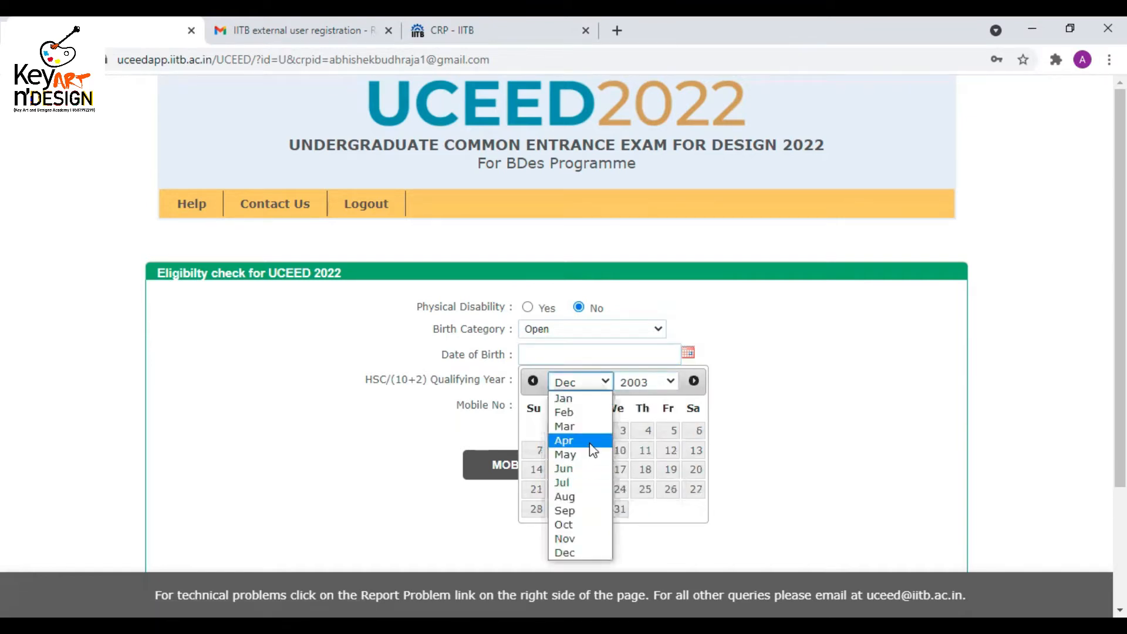
left_click(592, 449)
left_click(589, 511)
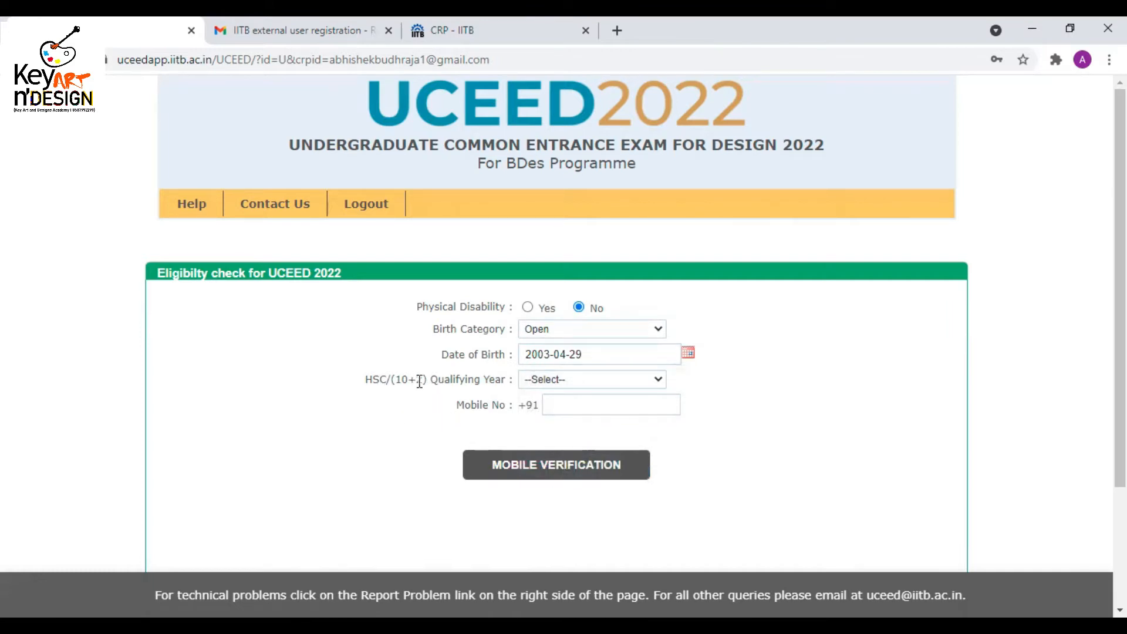
- Choose 2021 as the qualifying year and start entering the mobile number
left_click(654, 382)
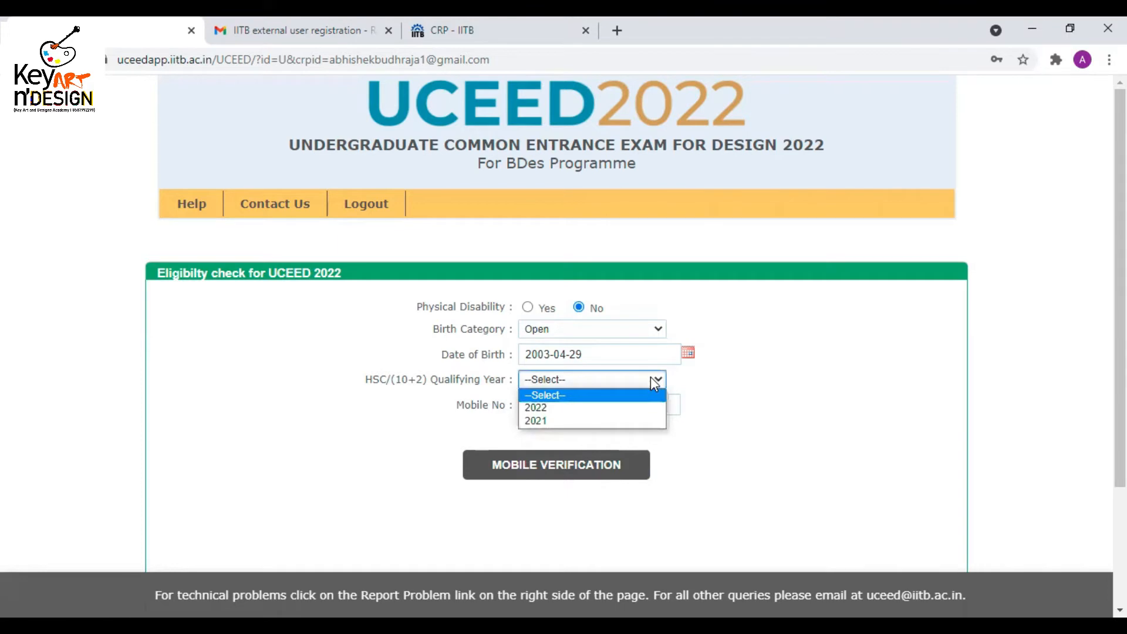
left_click(647, 423)
left_click(561, 409)
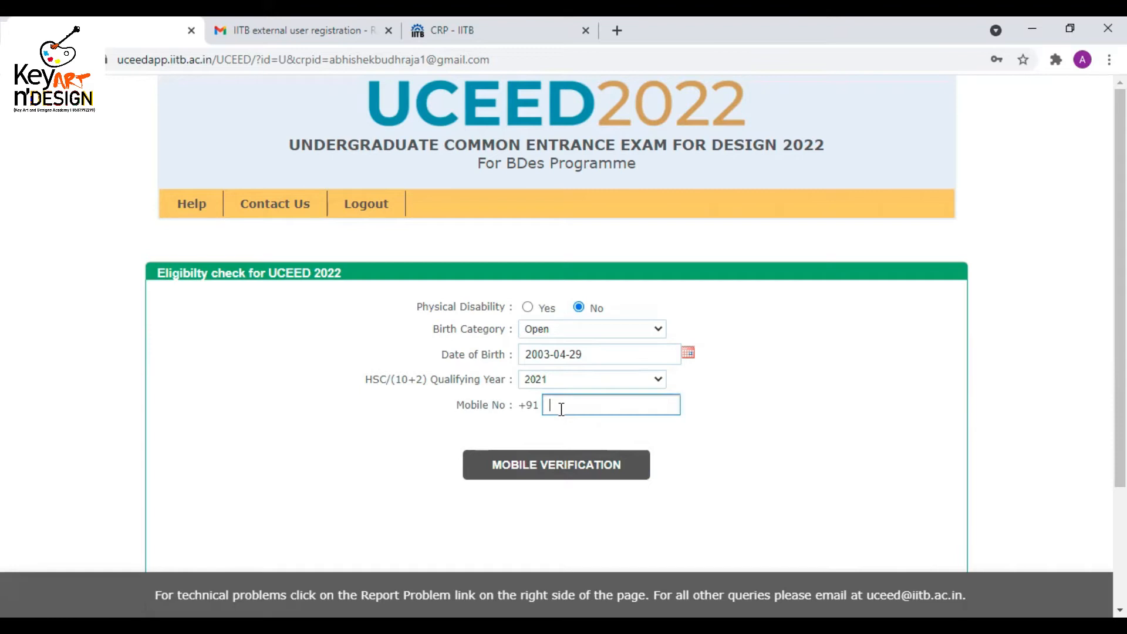
type("72")
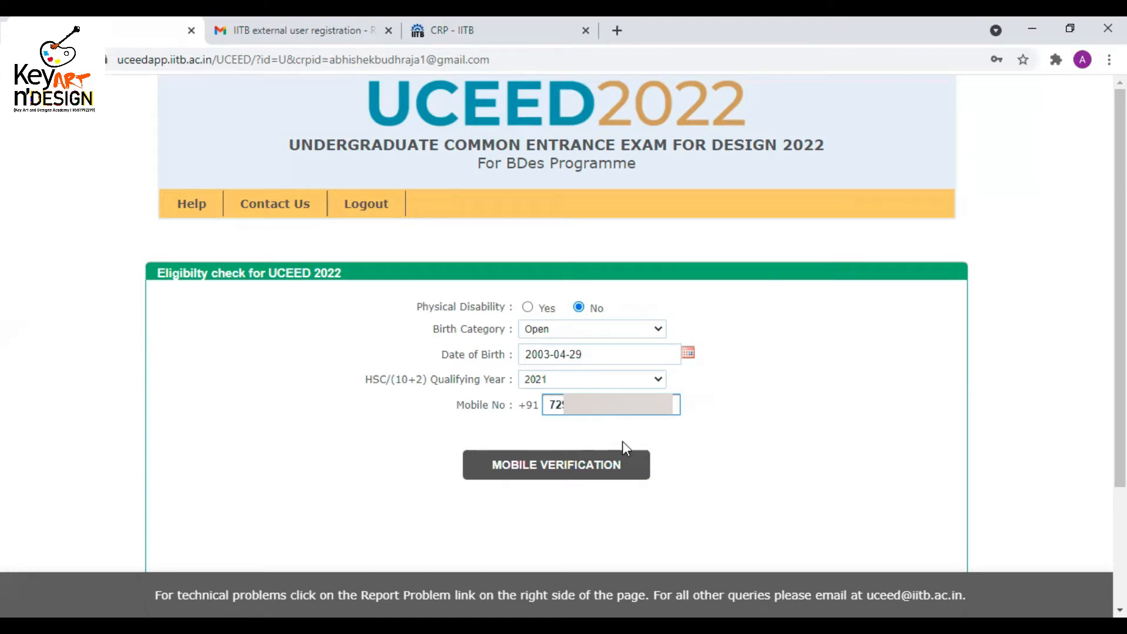
- Request mobile verification and enter the received OTP to reach the Registration Form
left_click(624, 474)
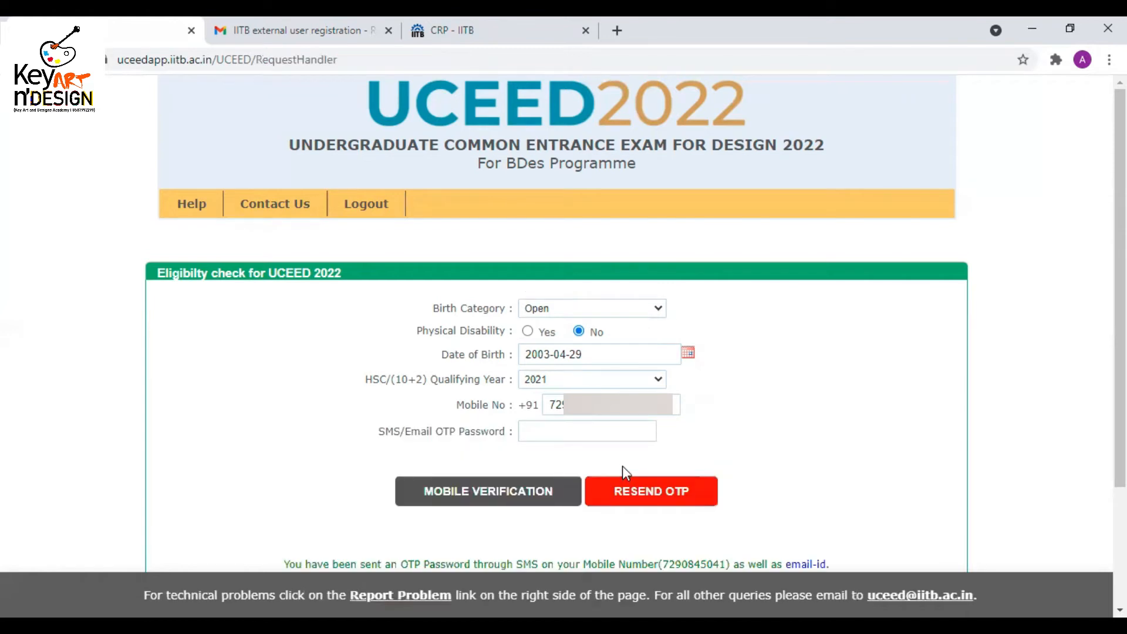
left_click(594, 436)
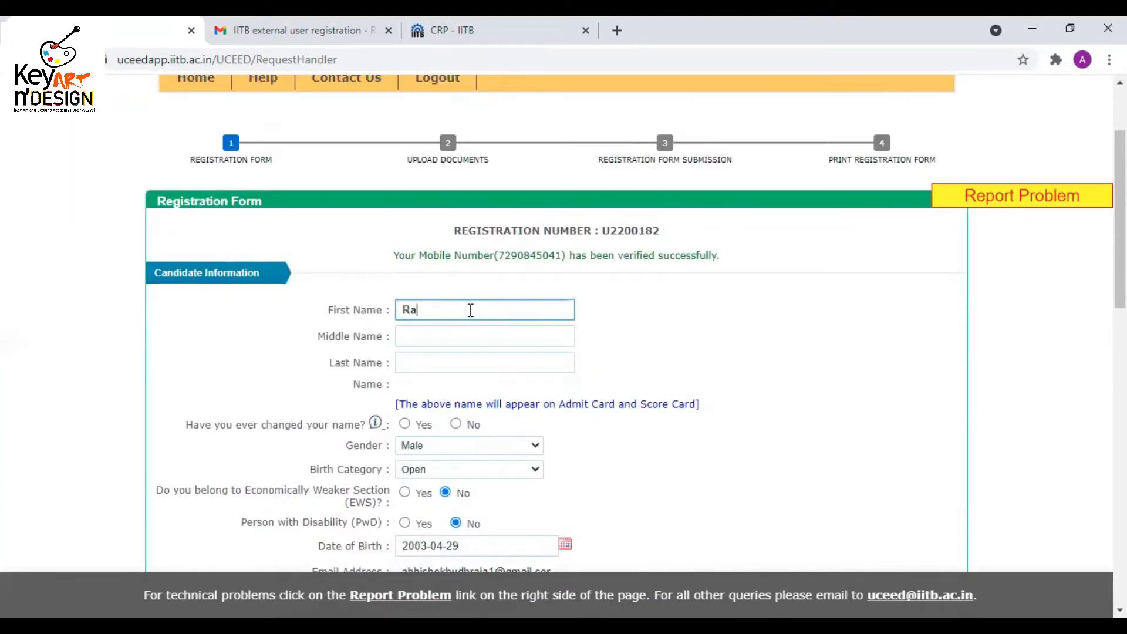
type("j")
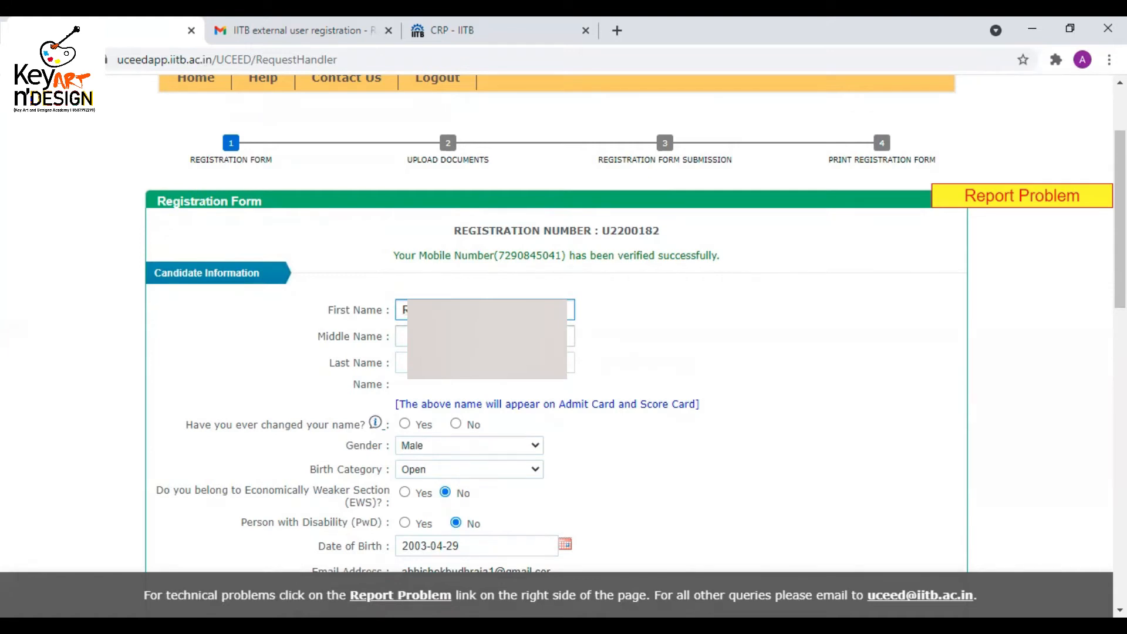
- Correct the first name's initial, answer No to name change, and keep gender Male
key("BackSpace")
type("R")
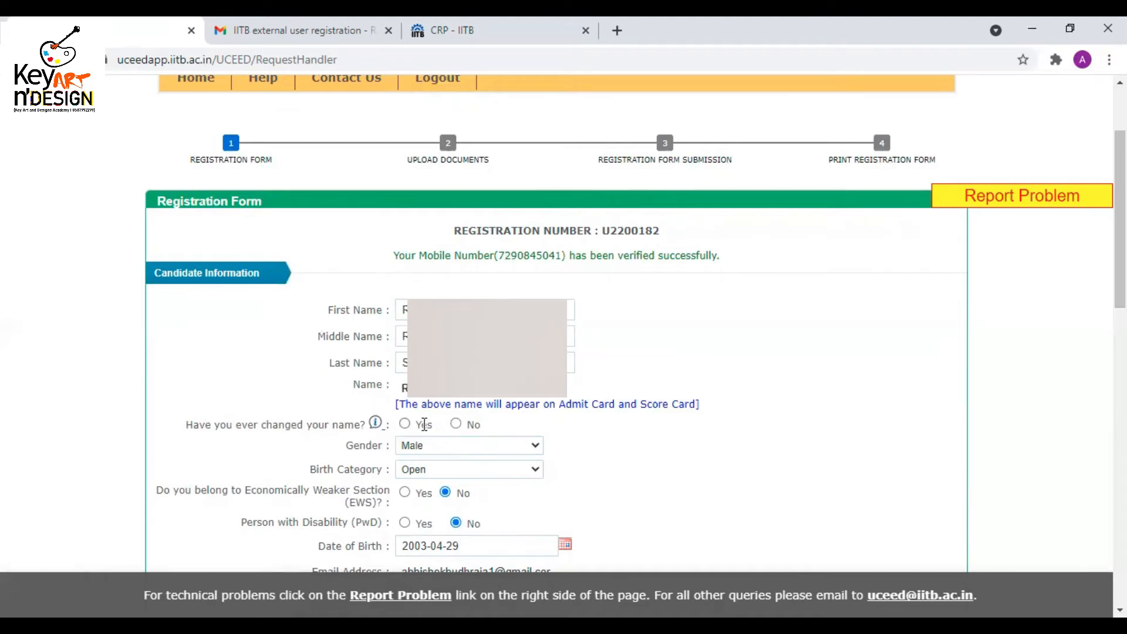
left_click(457, 423)
left_click(520, 449)
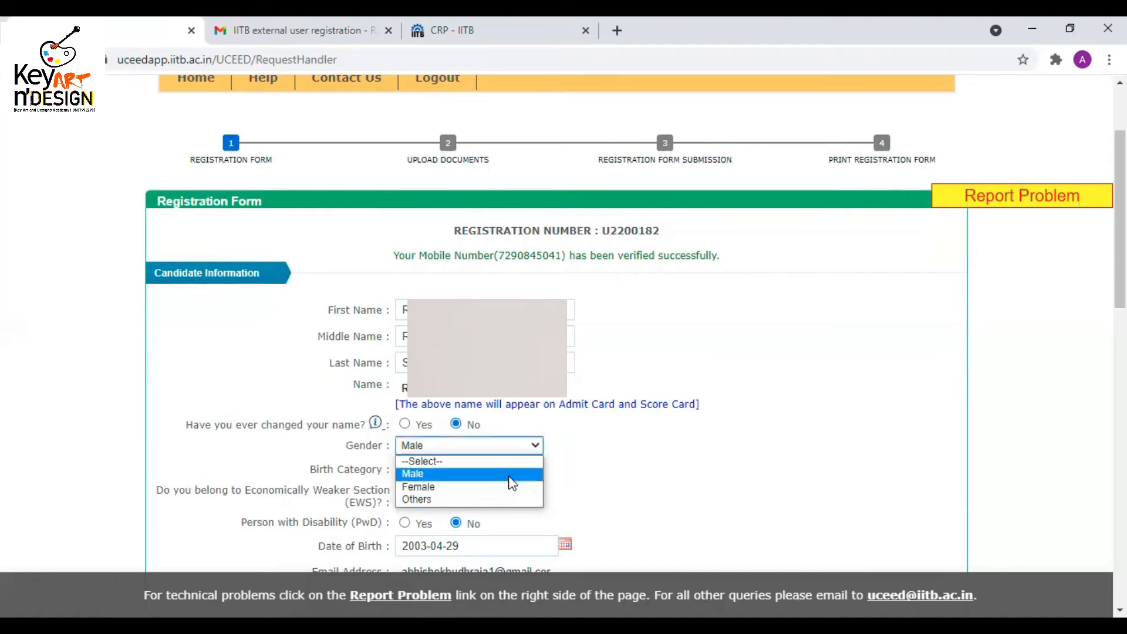
left_click(509, 477)
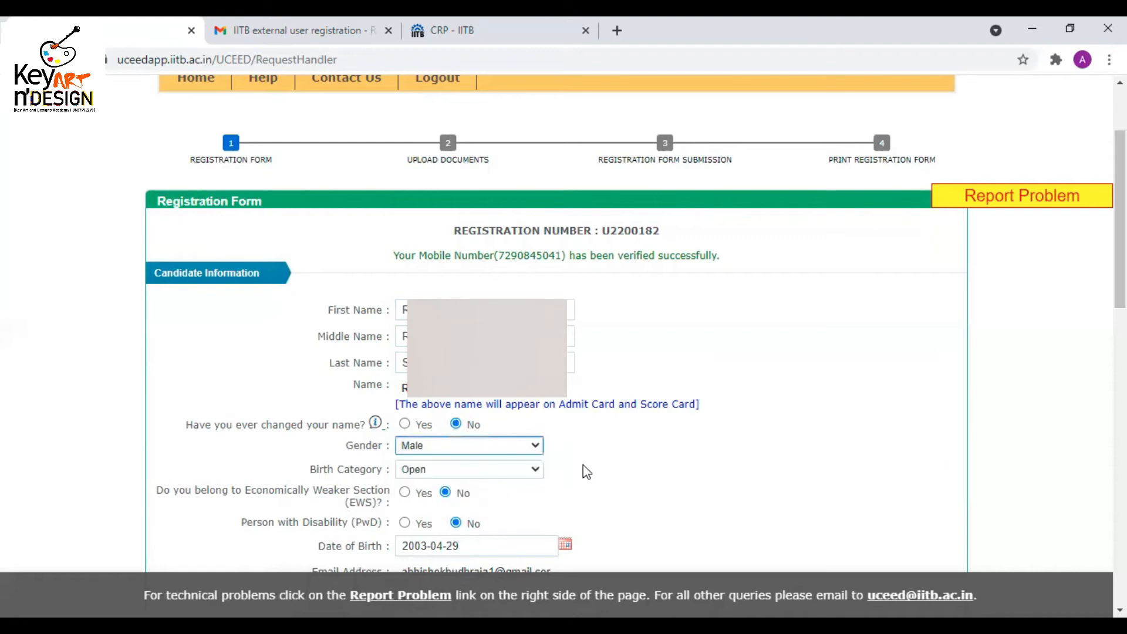
left_click(540, 469)
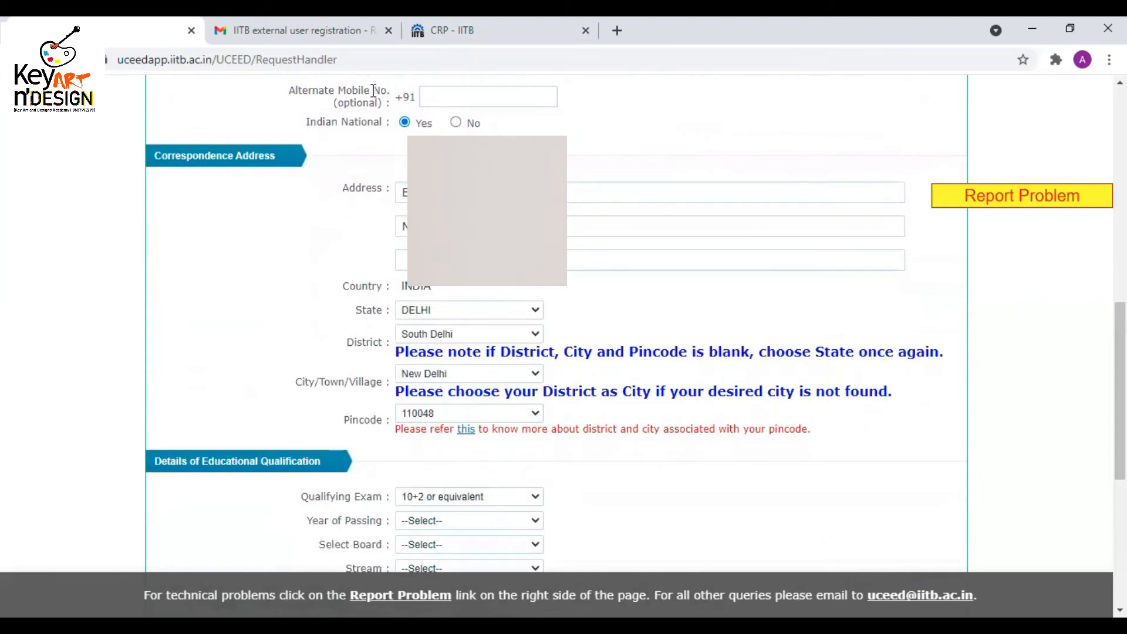
- Set Indian National to Yes in the correspondence address section
left_click_drag(336, 103, 372, 103)
left_click(843, 145)
left_click(457, 122)
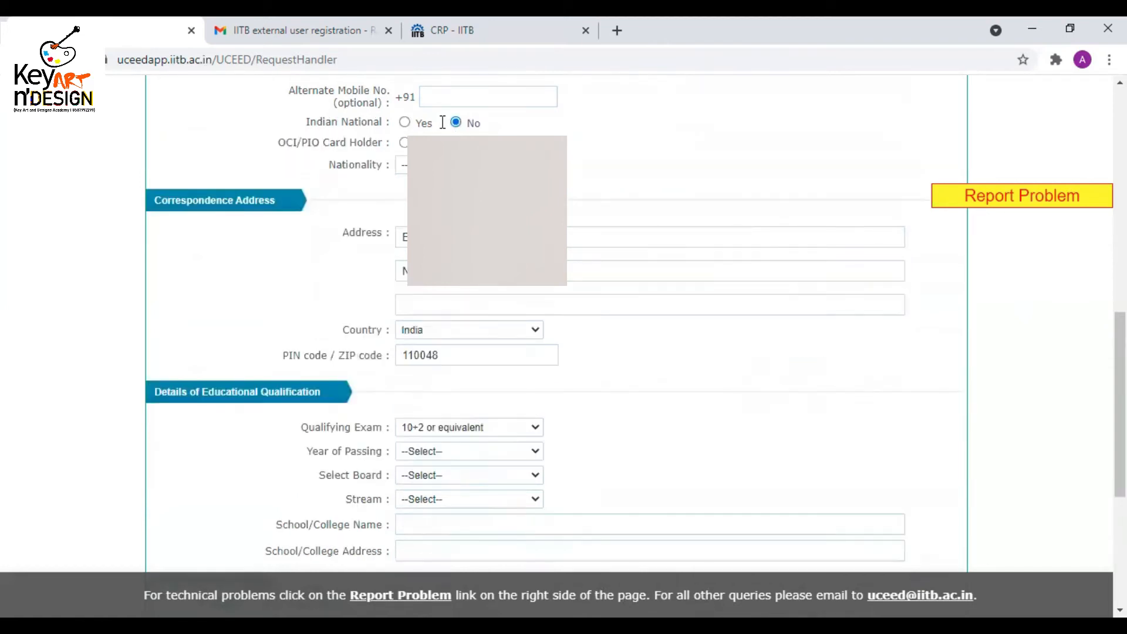
left_click(405, 122)
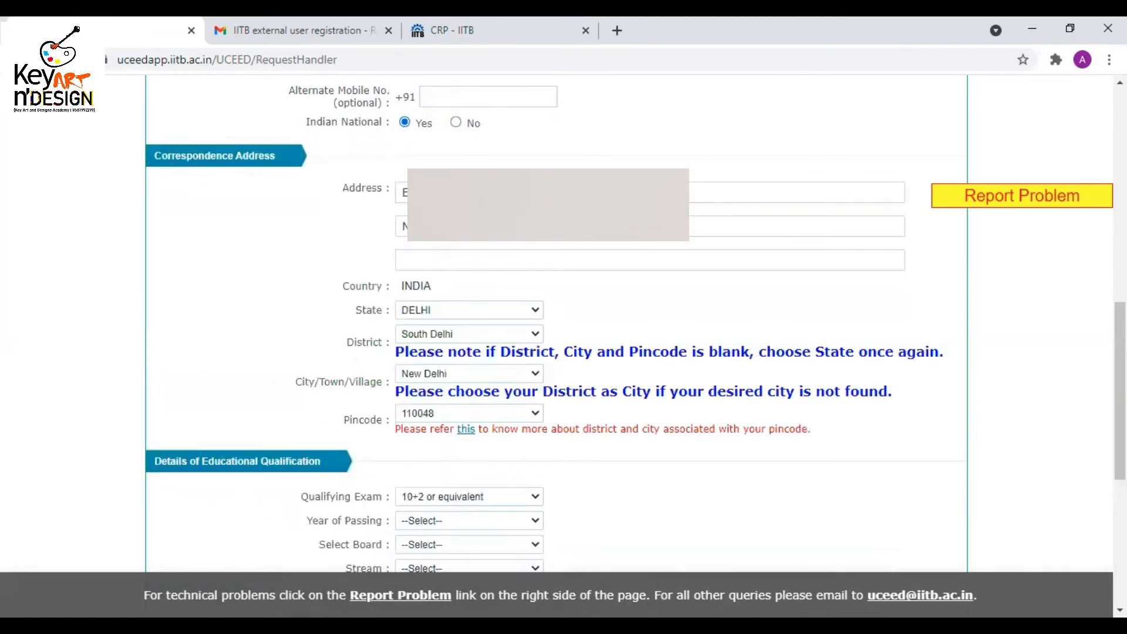
- Fill in the address line and keep the already chosen pincode
left_click(698, 192)
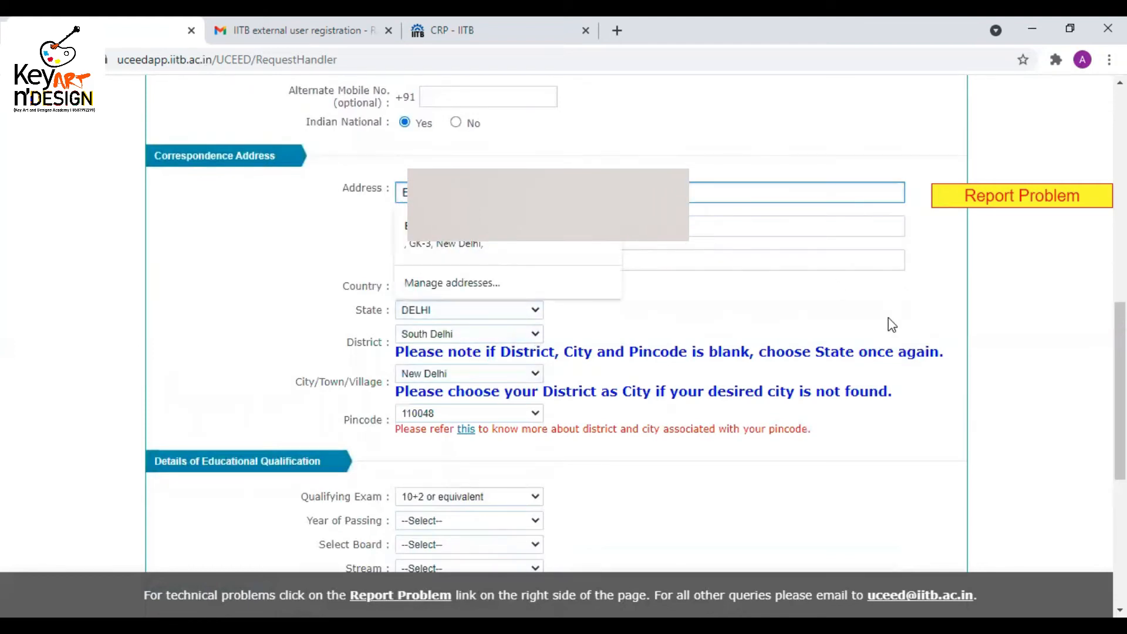
left_click(1022, 312)
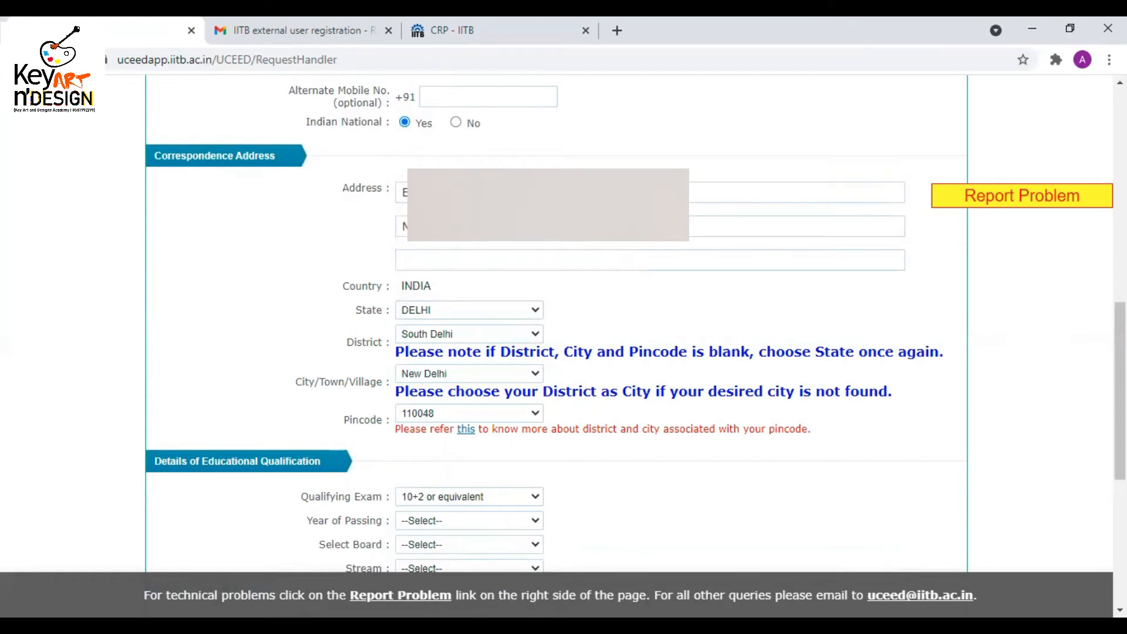
scroll(1120, 387, "down", 1)
scroll(1120, 388, "down", 2)
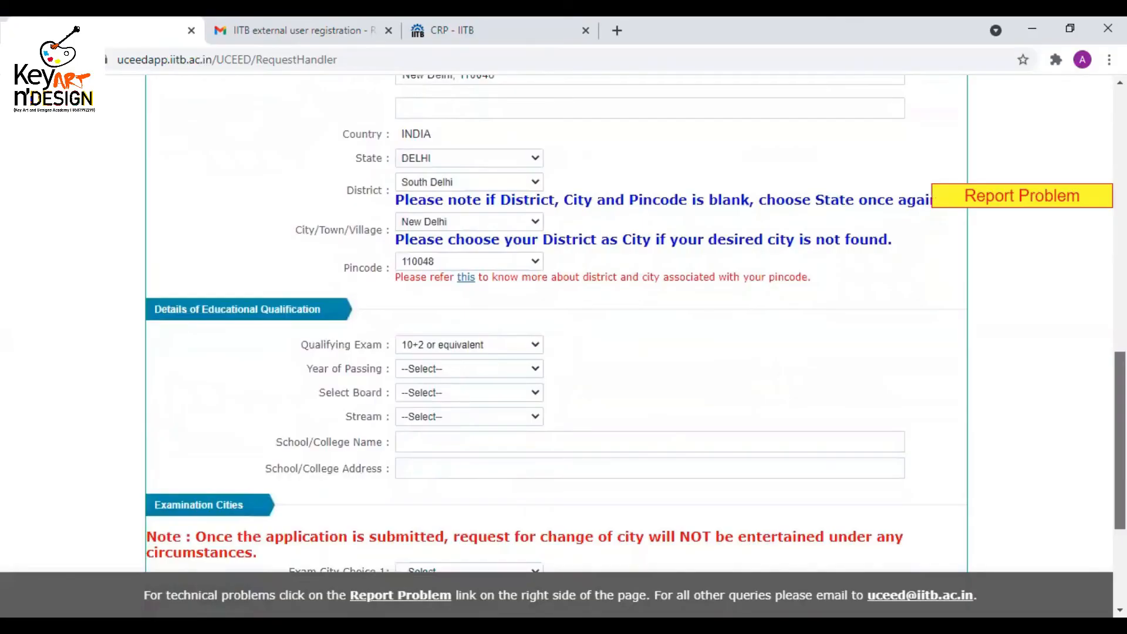
scroll(635, 324, "down", 1)
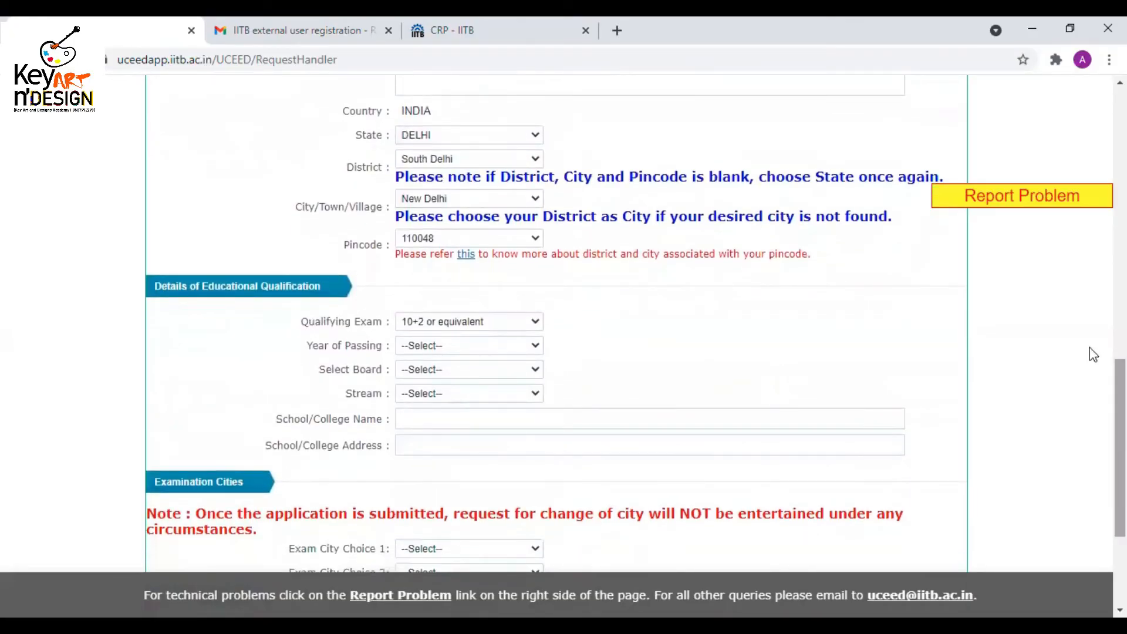
left_click(447, 243)
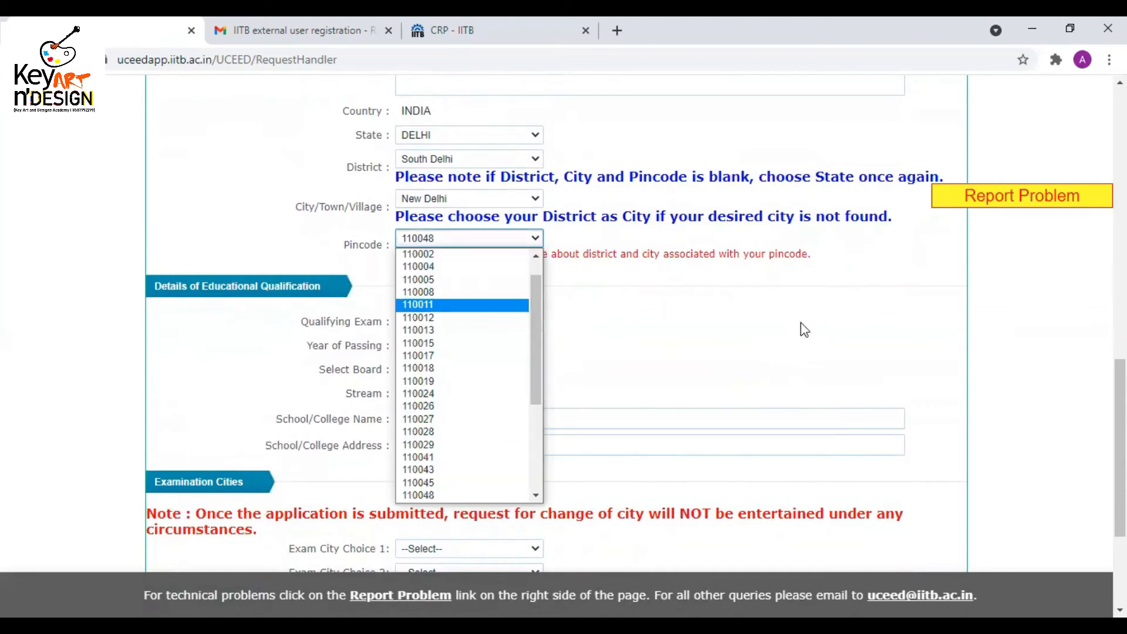
left_click(804, 330)
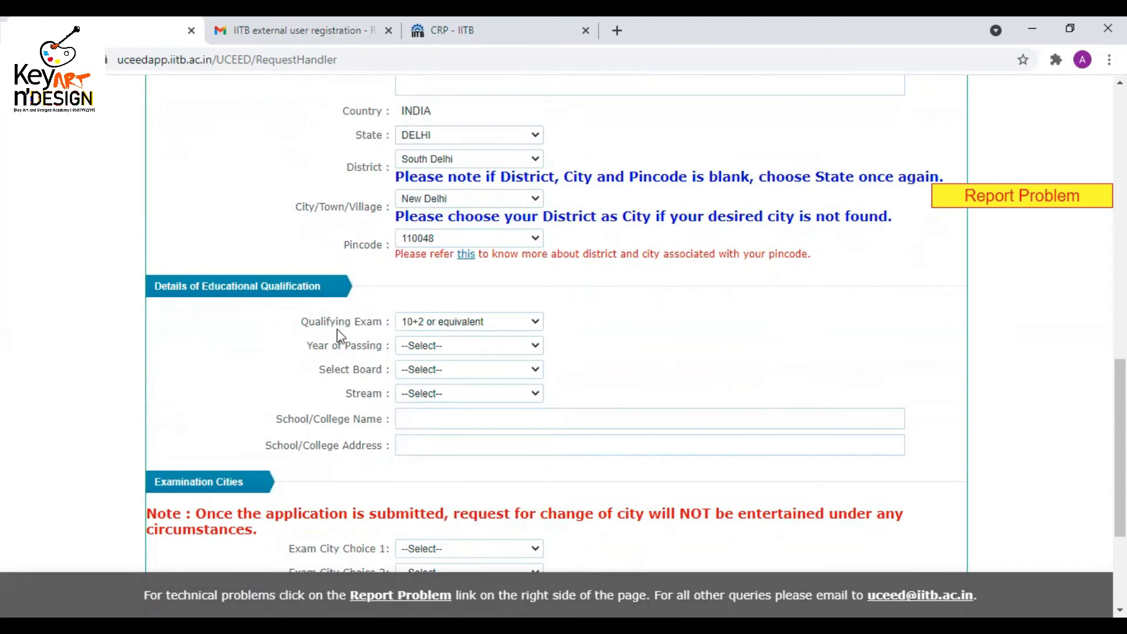
- Set qualifying exam 10+2 or equivalent, passing year 2021, school board, and first exam city
left_click(443, 327)
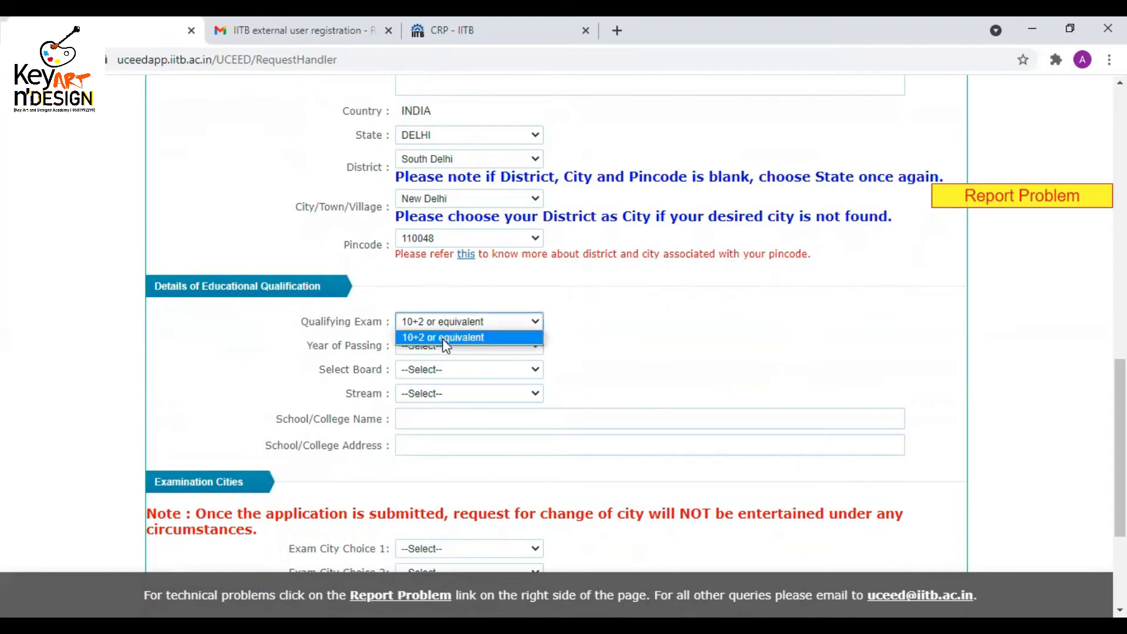
left_click(458, 337)
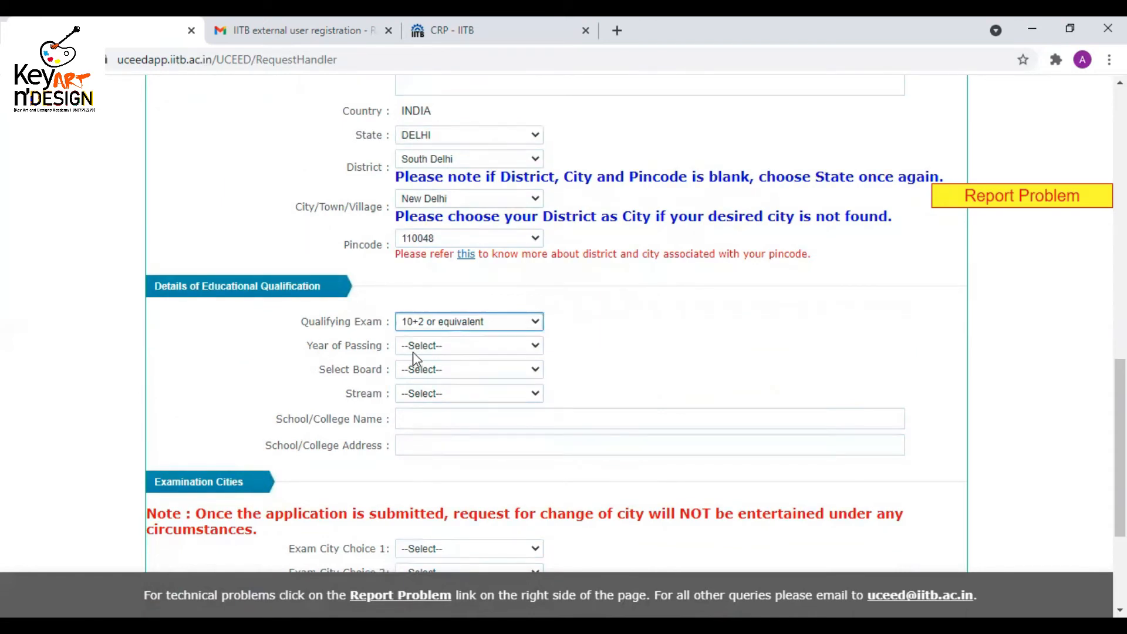
left_click(438, 347)
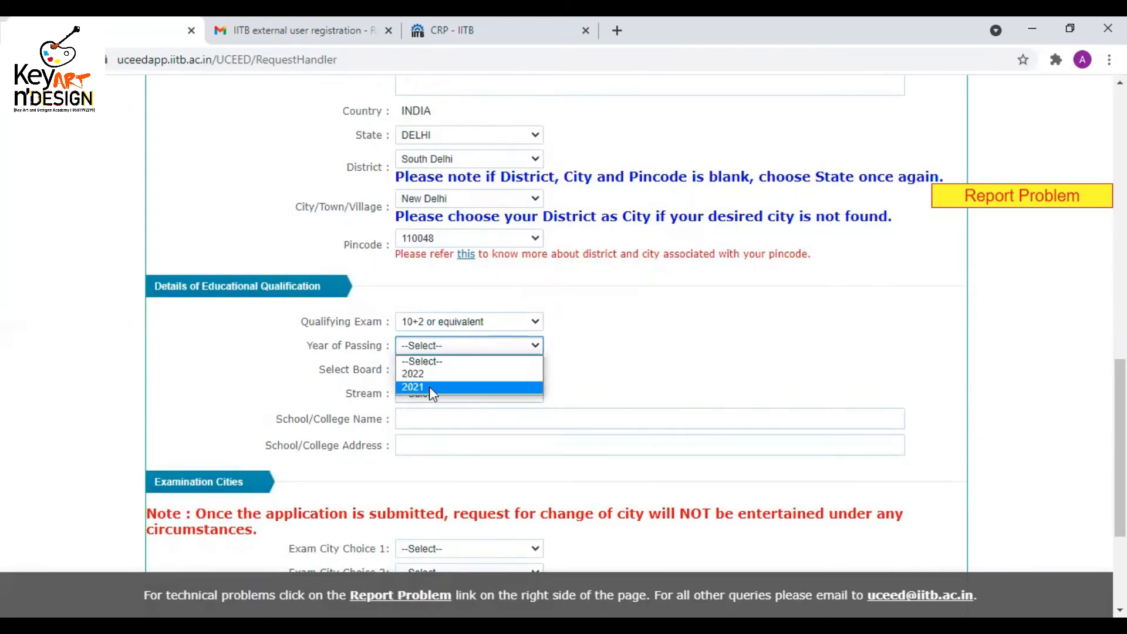
left_click(429, 386)
left_click(436, 375)
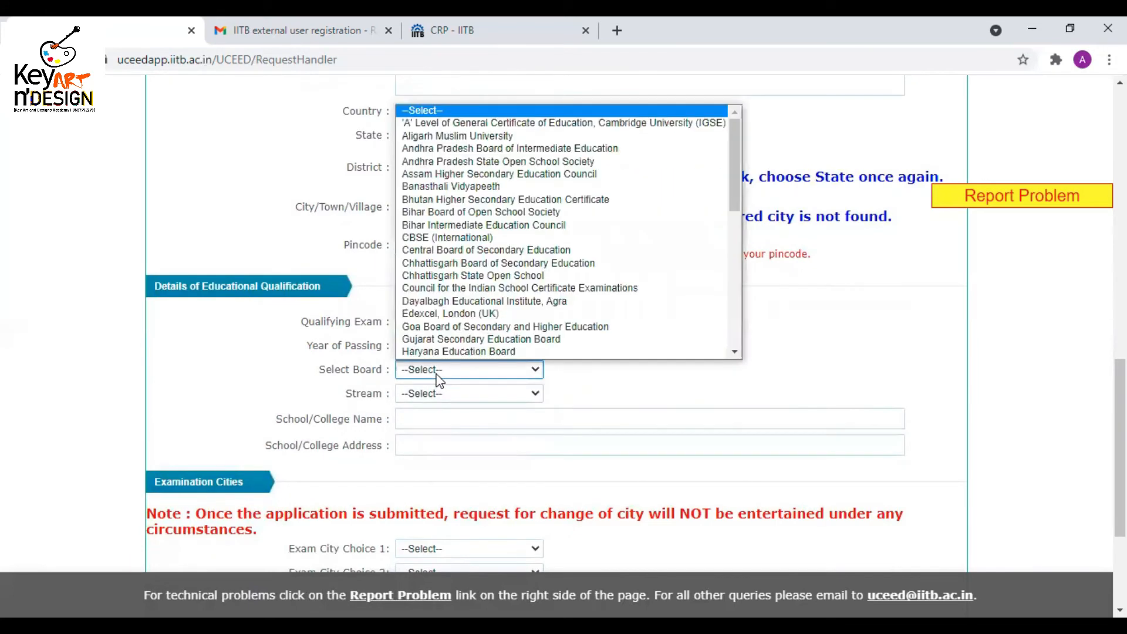
scroll(469, 335, "down", 1)
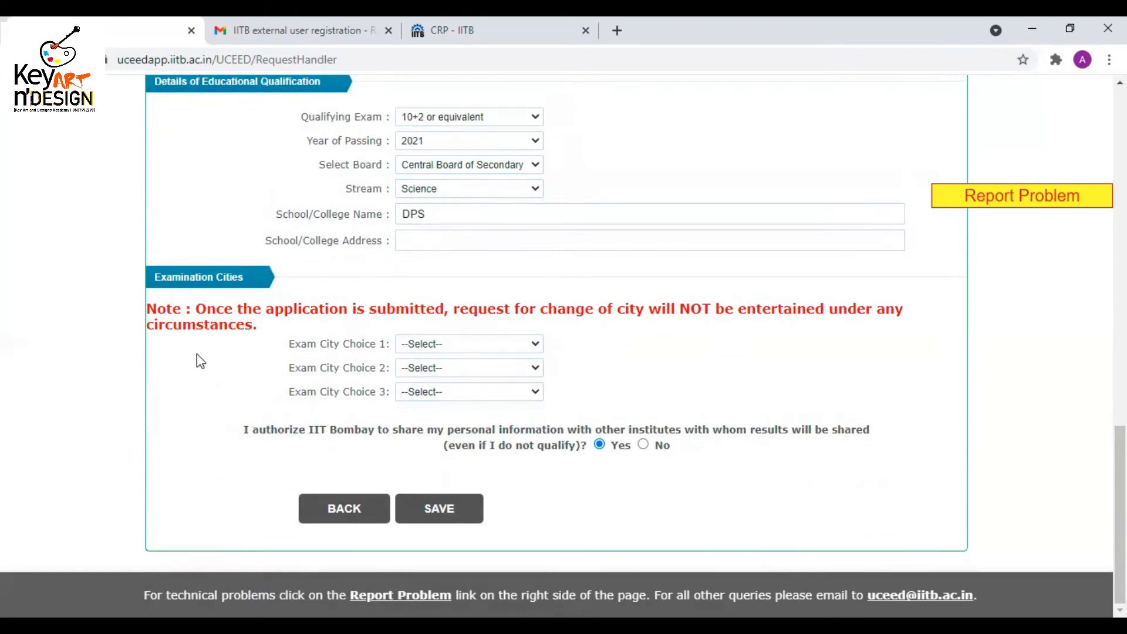
left_click(439, 347)
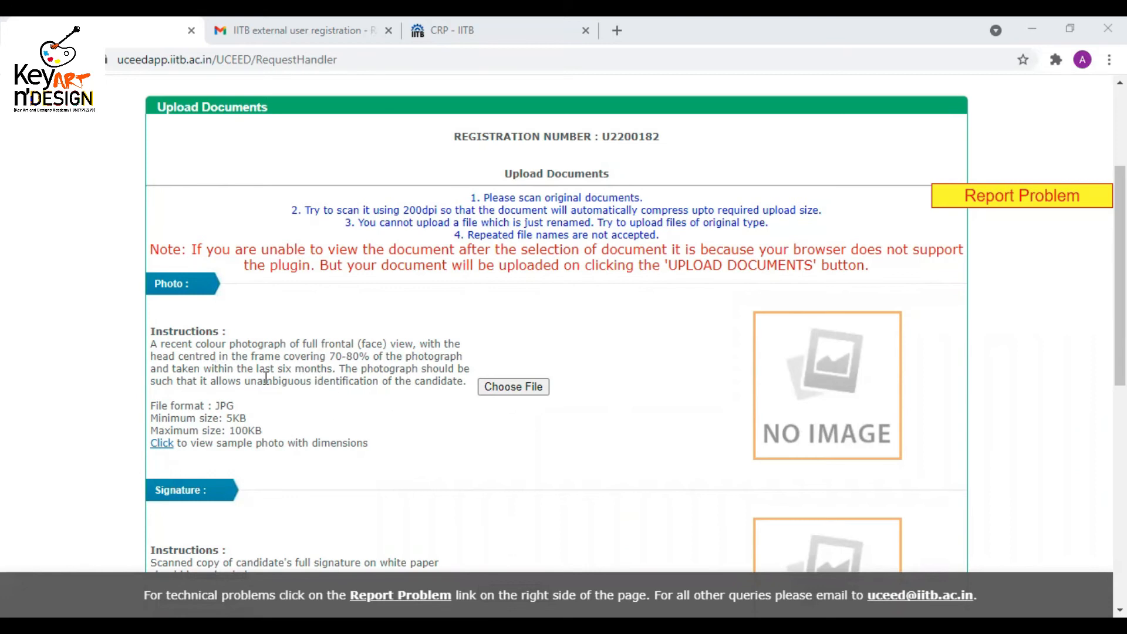
left_click_drag(259, 367, 333, 367)
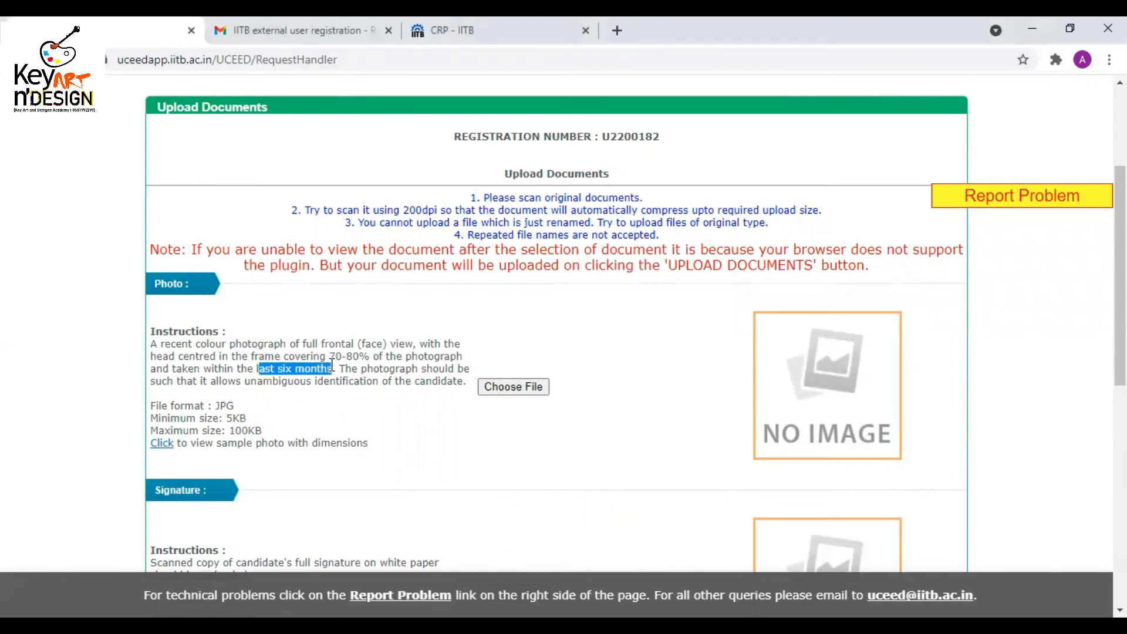
left_click(380, 416)
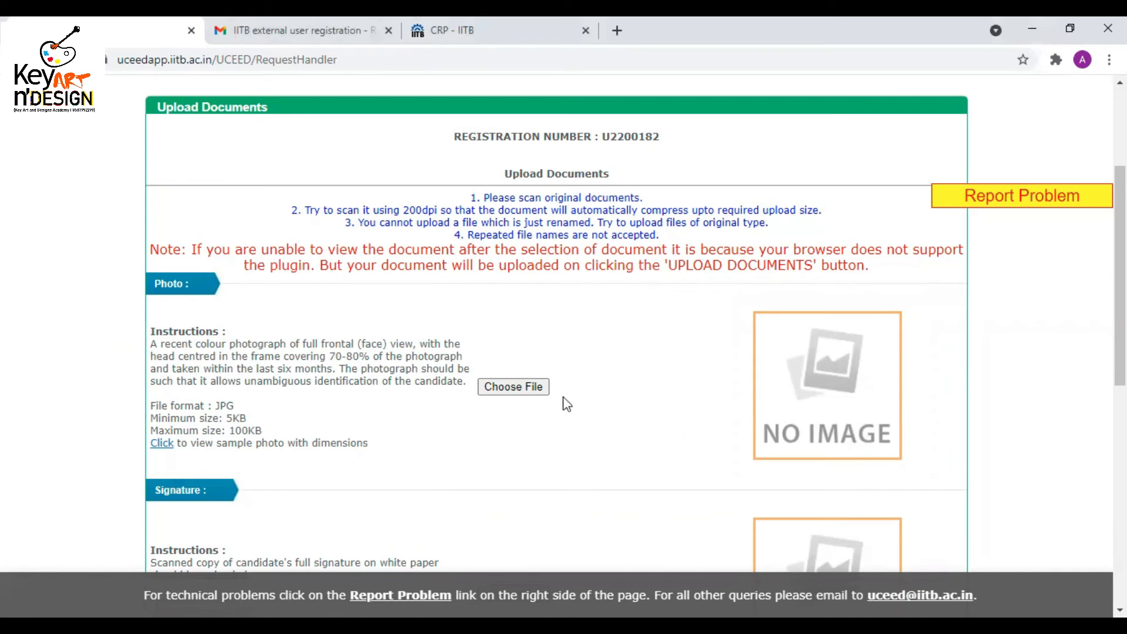
left_click(537, 389)
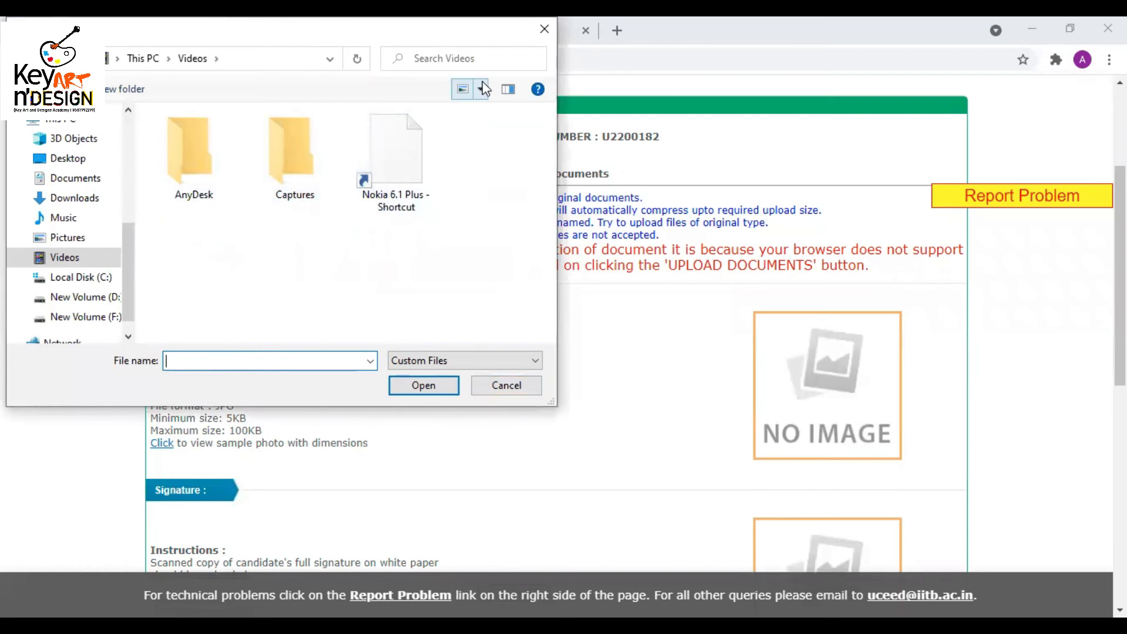
left_click(536, 386)
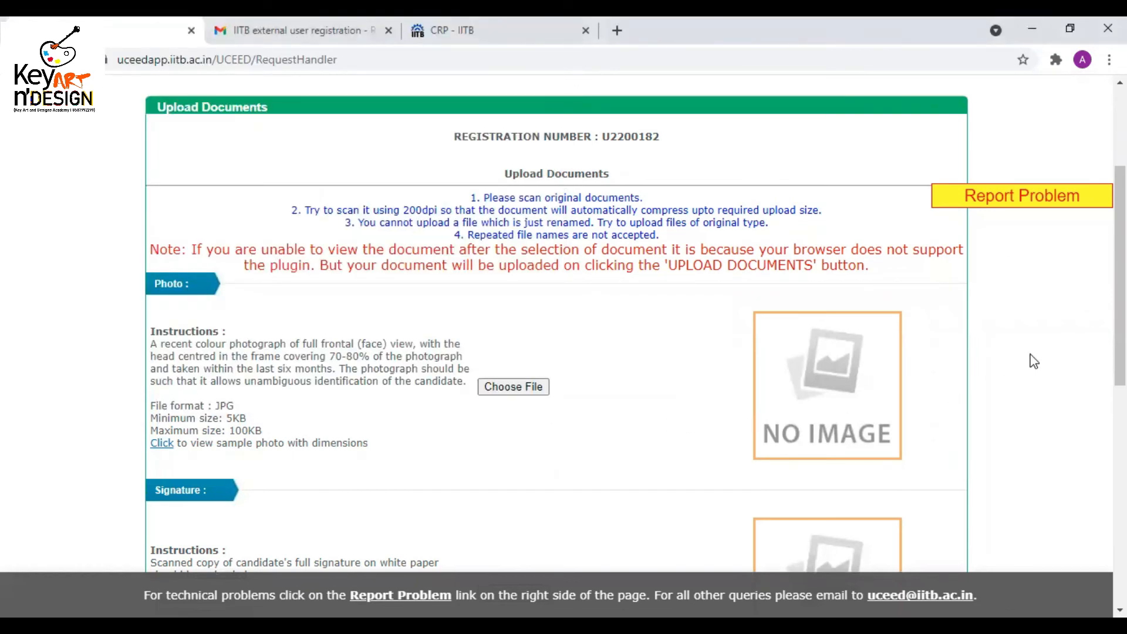
scroll(1120, 282, "down", 1)
scroll(1120, 282, "down", 3)
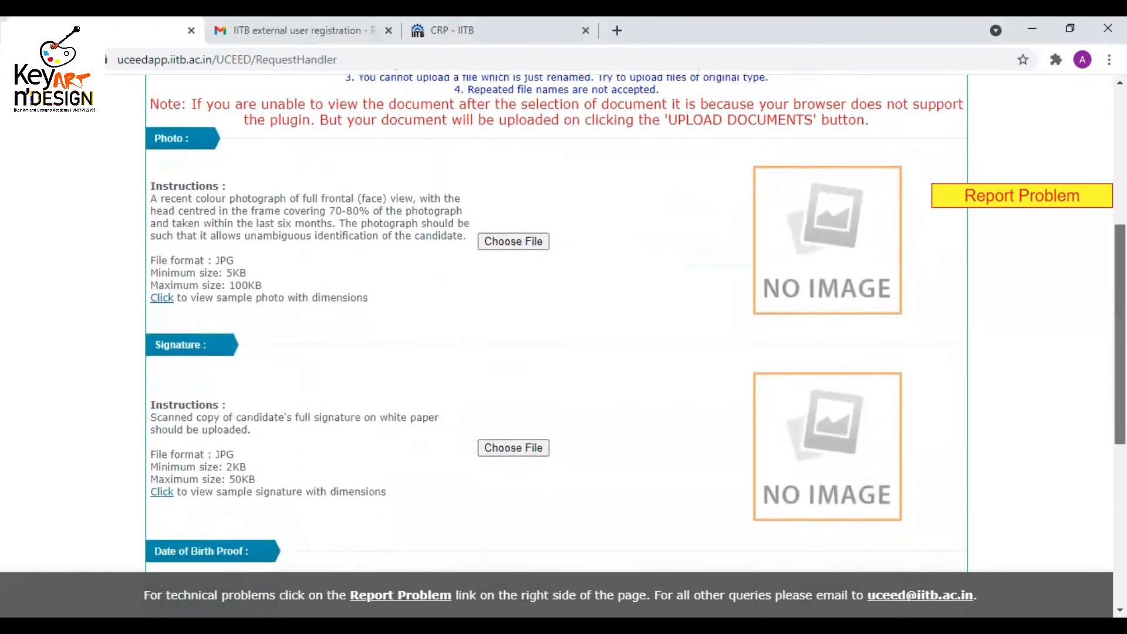
left_click_drag(1120, 348, 1120, 355)
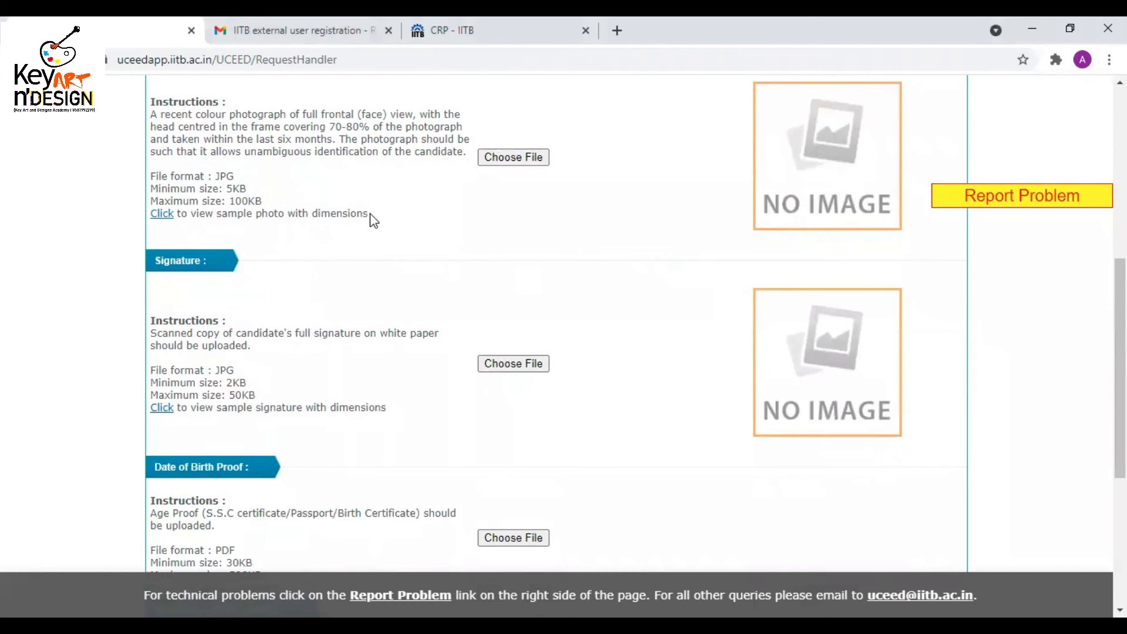
left_click(534, 364)
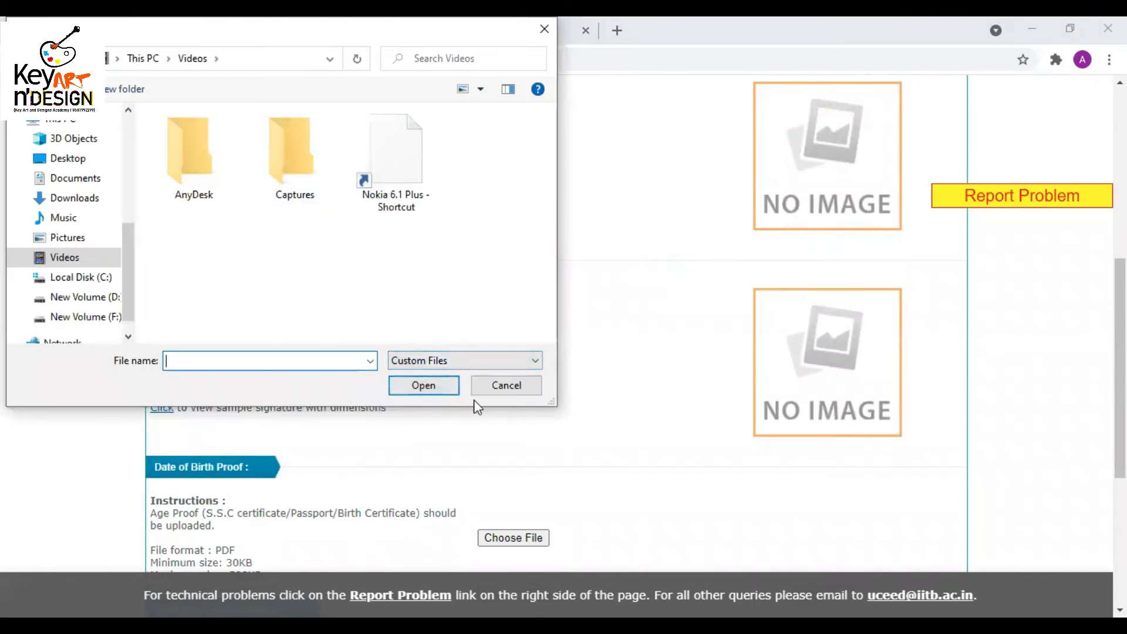
left_click(508, 390)
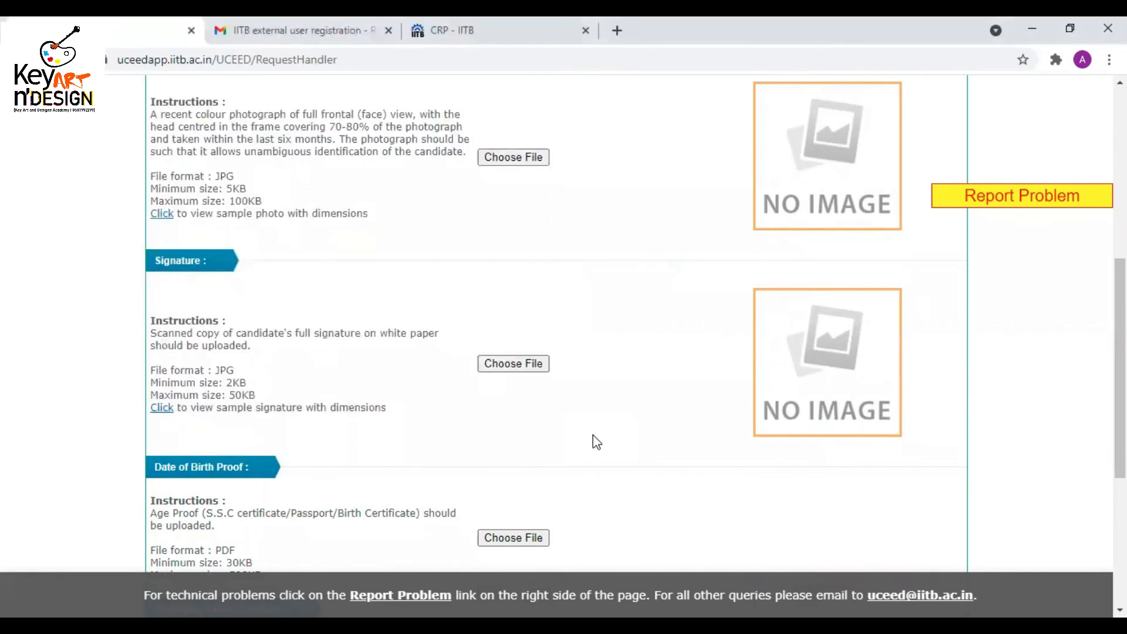
scroll(597, 442, "down", 4)
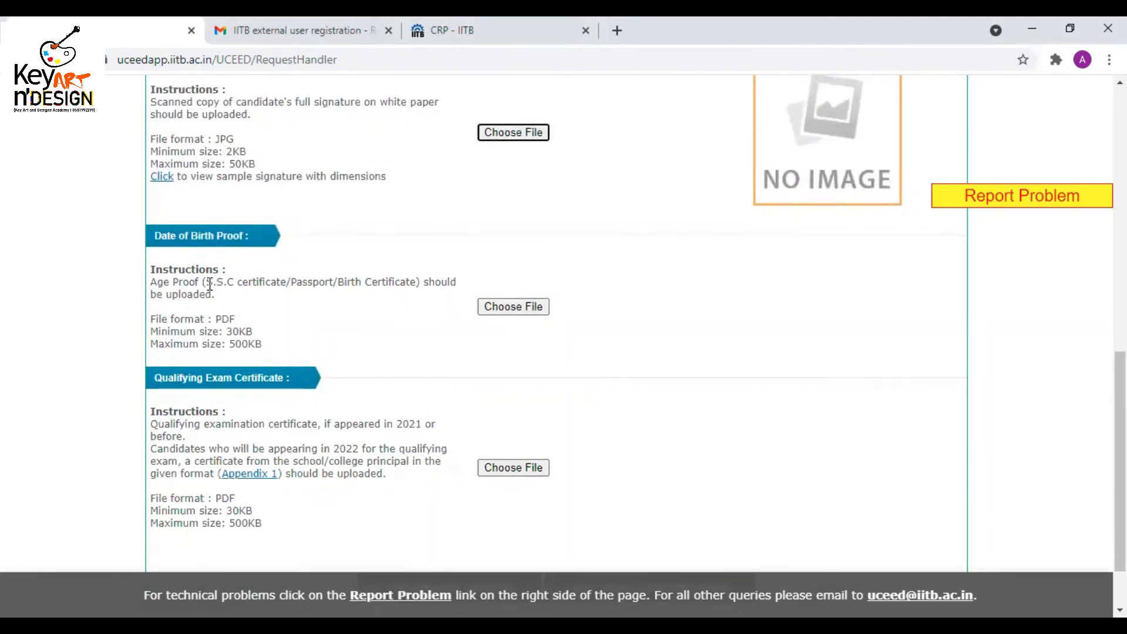
left_click_drag(202, 284, 417, 285)
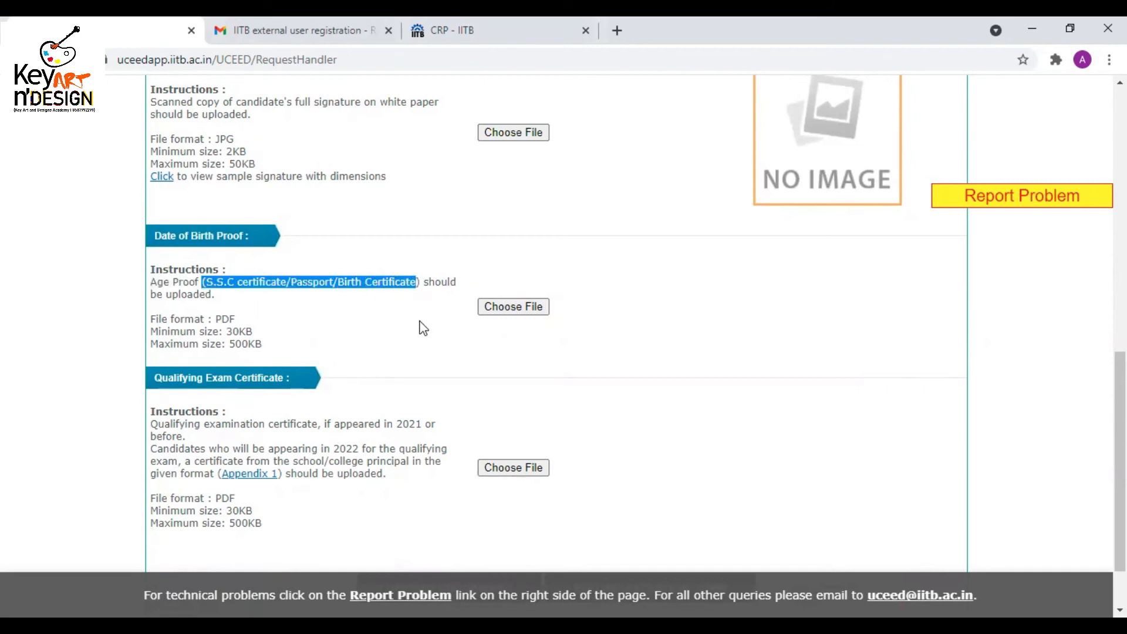
left_click(422, 327)
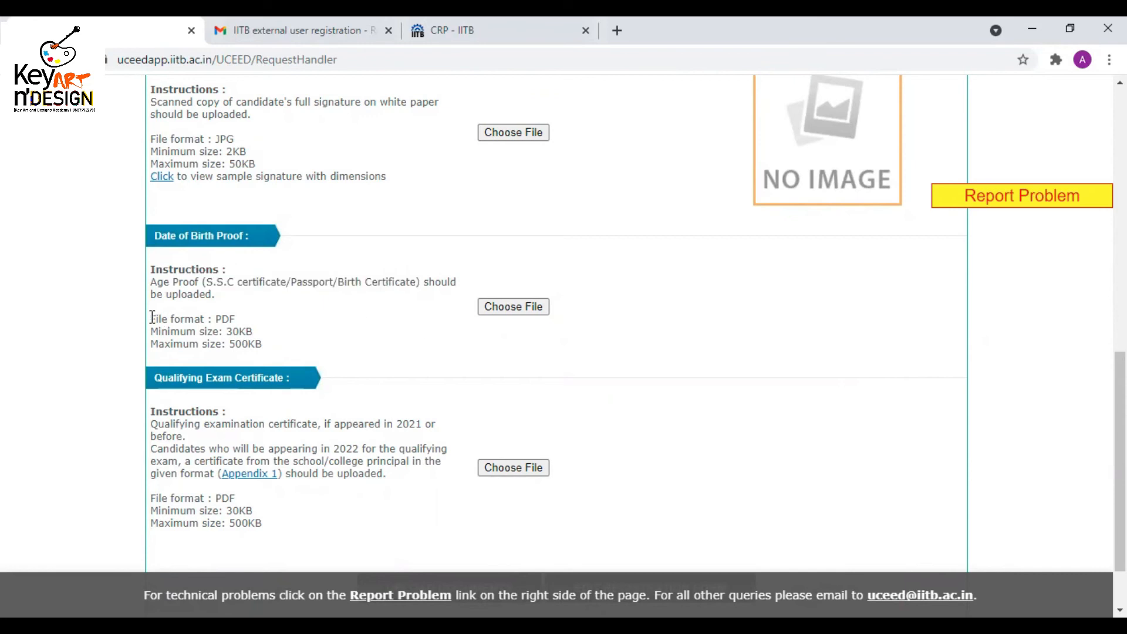
left_click_drag(151, 317, 260, 345)
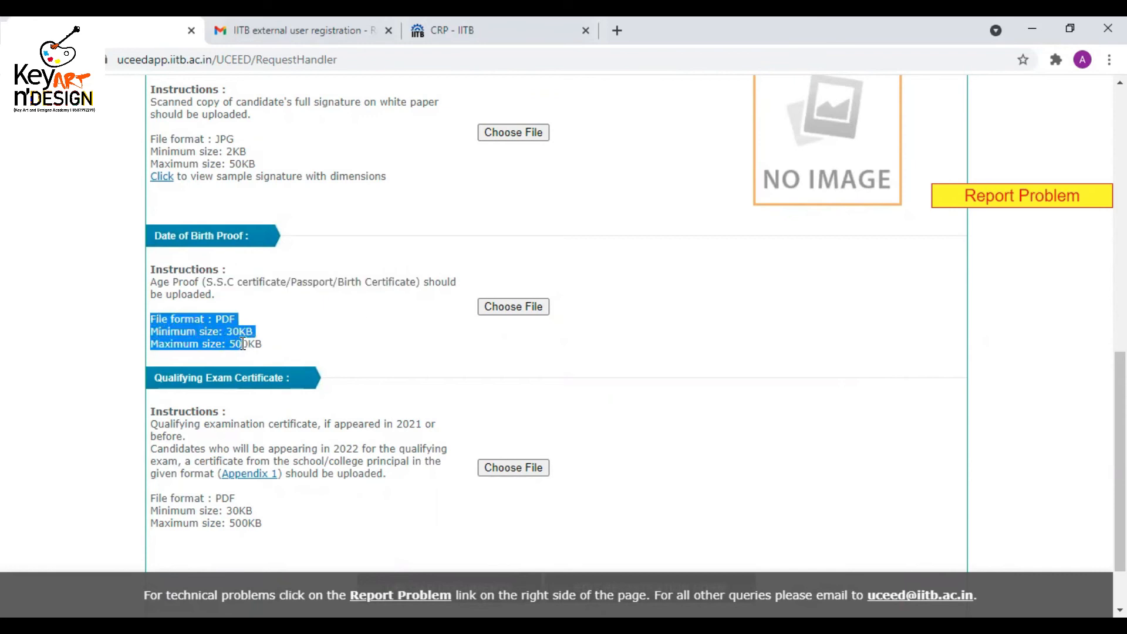
left_click(374, 358)
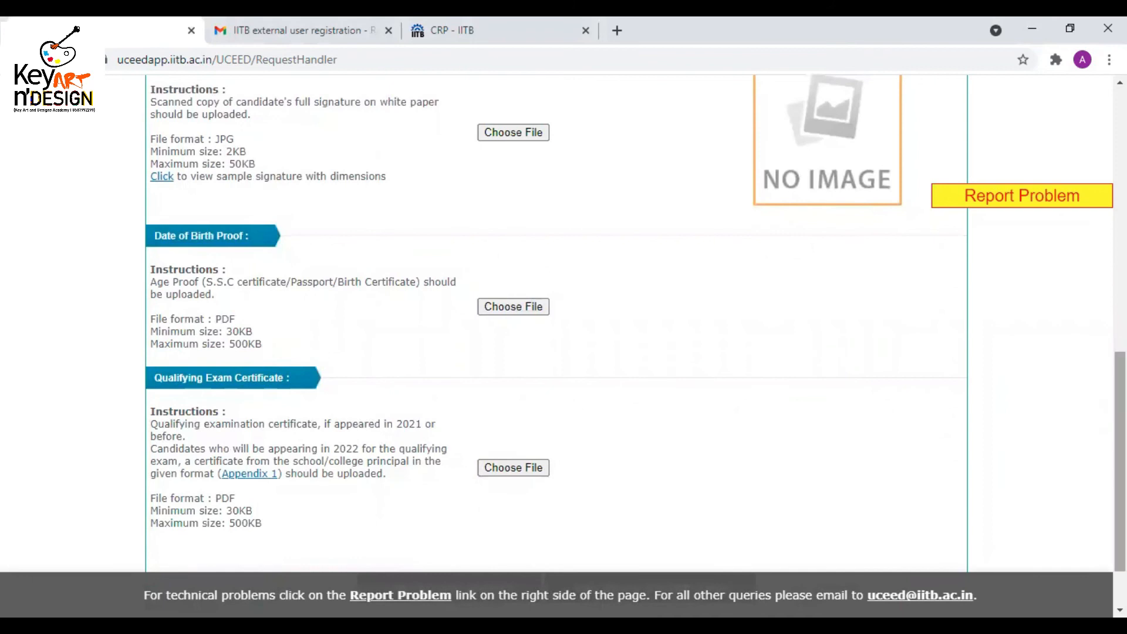
scroll(556, 326, "down", 2)
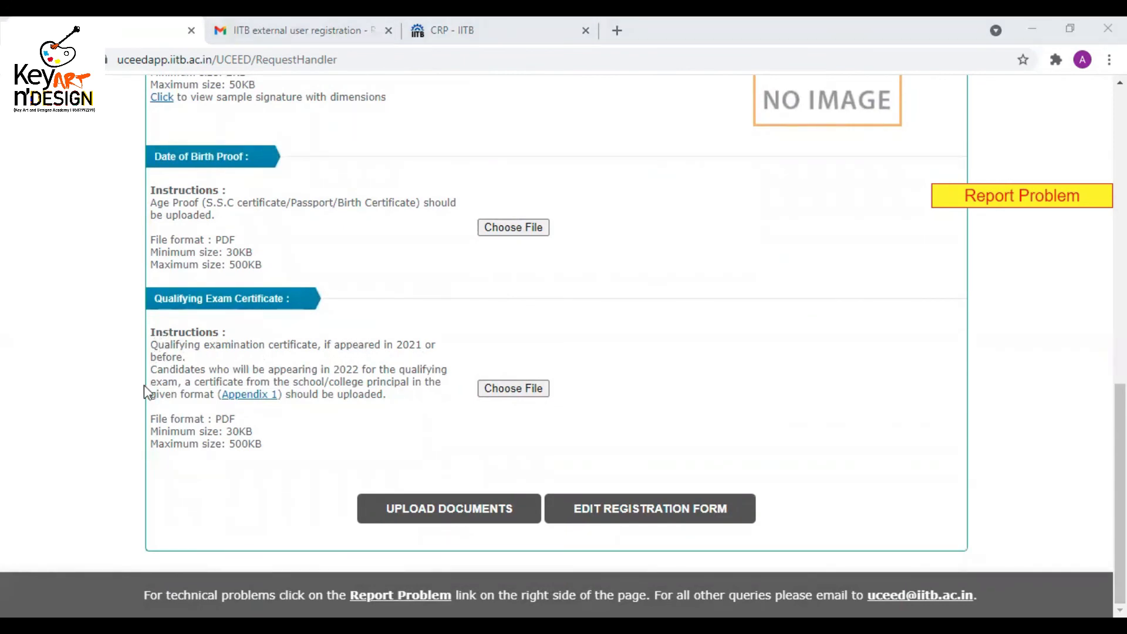
left_click_drag(151, 351, 362, 411)
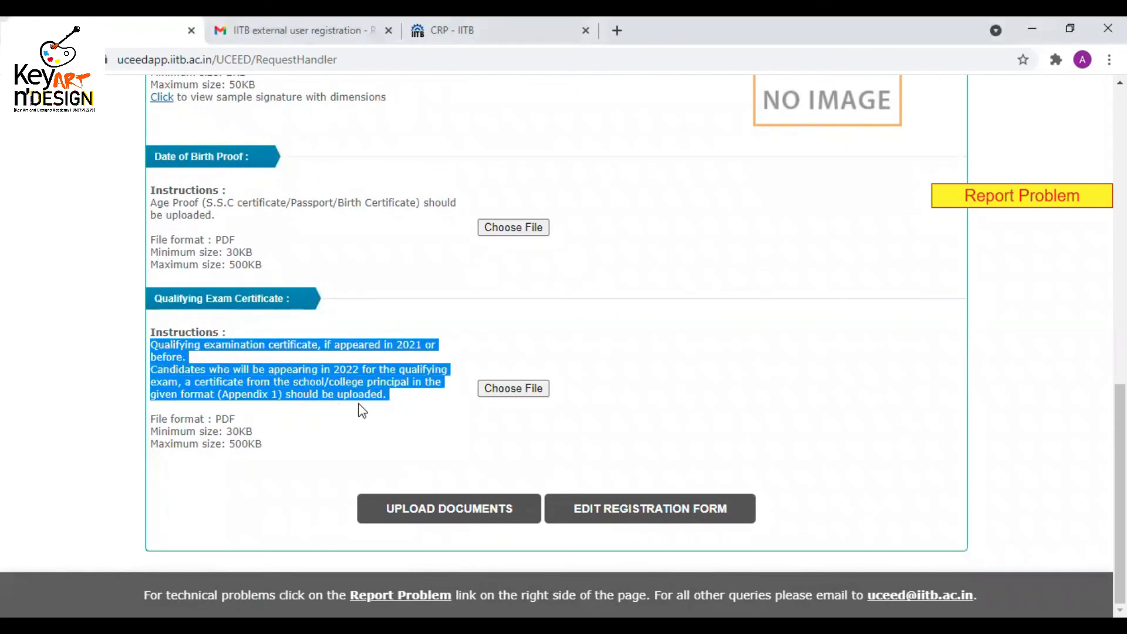
left_click(389, 432)
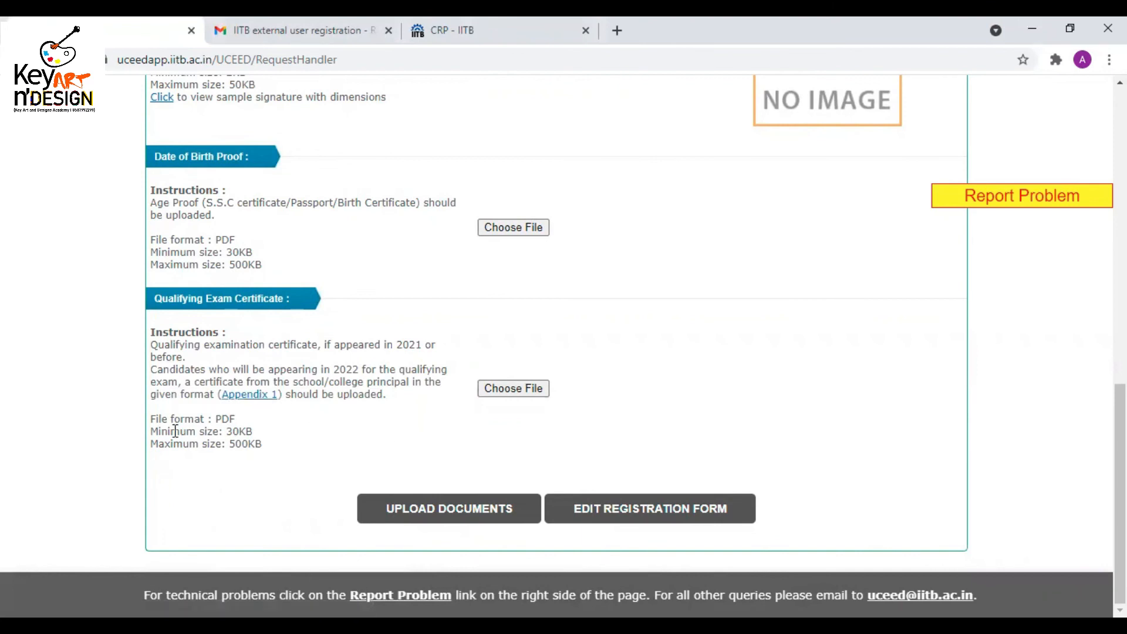
left_click_drag(151, 419, 272, 455)
left_click(319, 456)
- Upload the document file and check the INR 3500.0 registration fee on the payment page
left_click(511, 389)
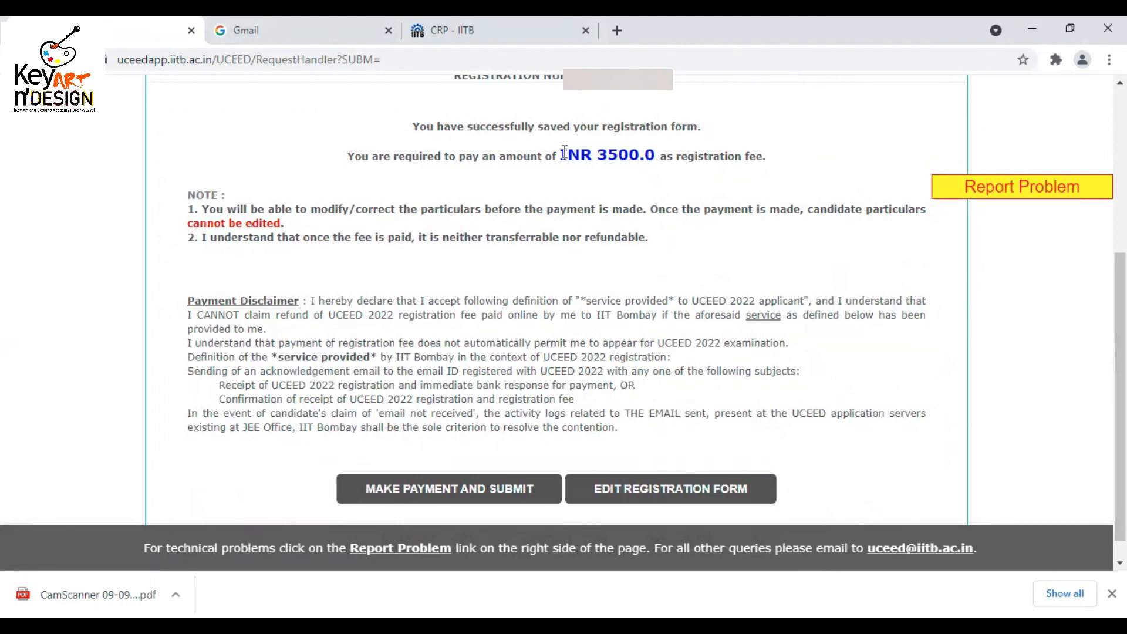
left_click_drag(567, 155, 656, 158)
left_click(658, 179)
scroll(855, 260, "up", 4)
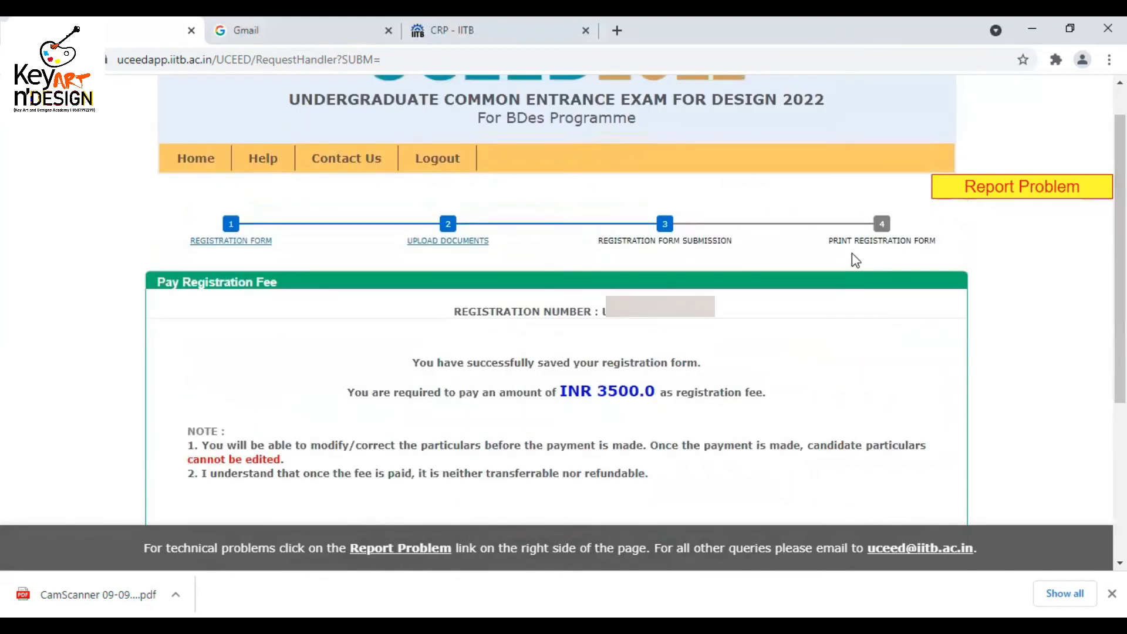